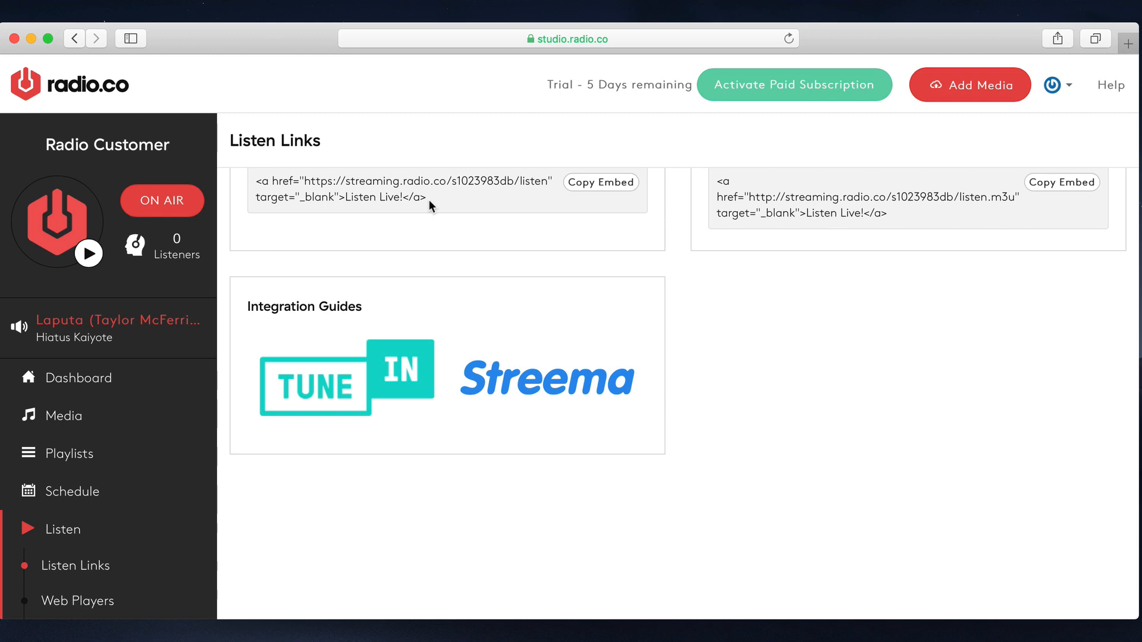
# - Copy the Standard 128kbps MP3 stream URL, open it in a separate tab, and close that tab
pyautogui.scroll(3, 430, 200)
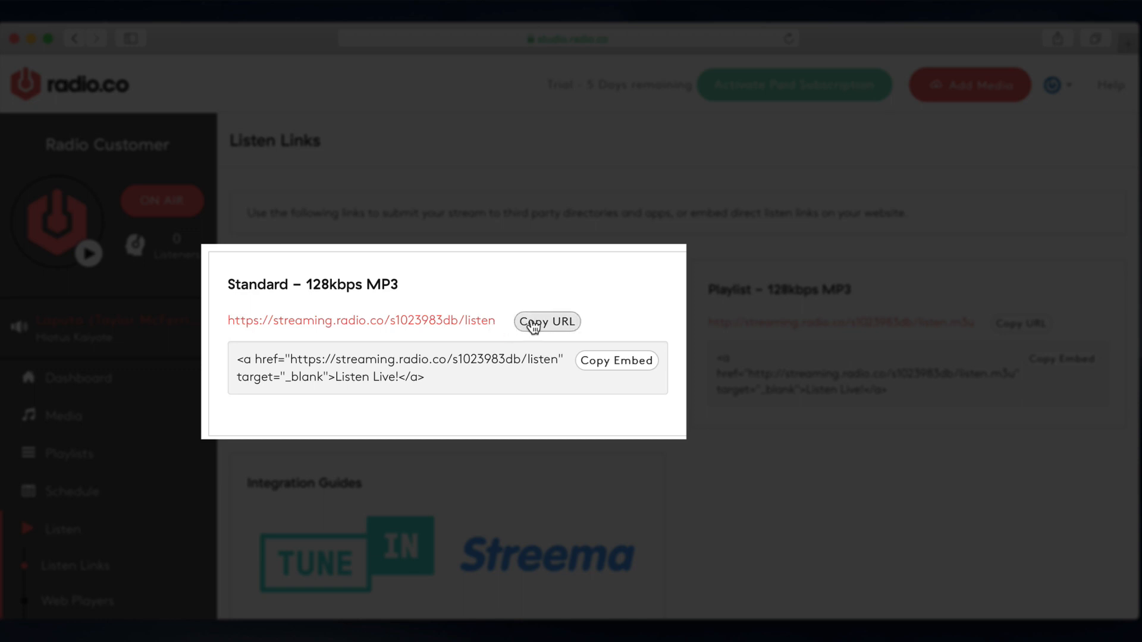
pyautogui.click(533, 322)
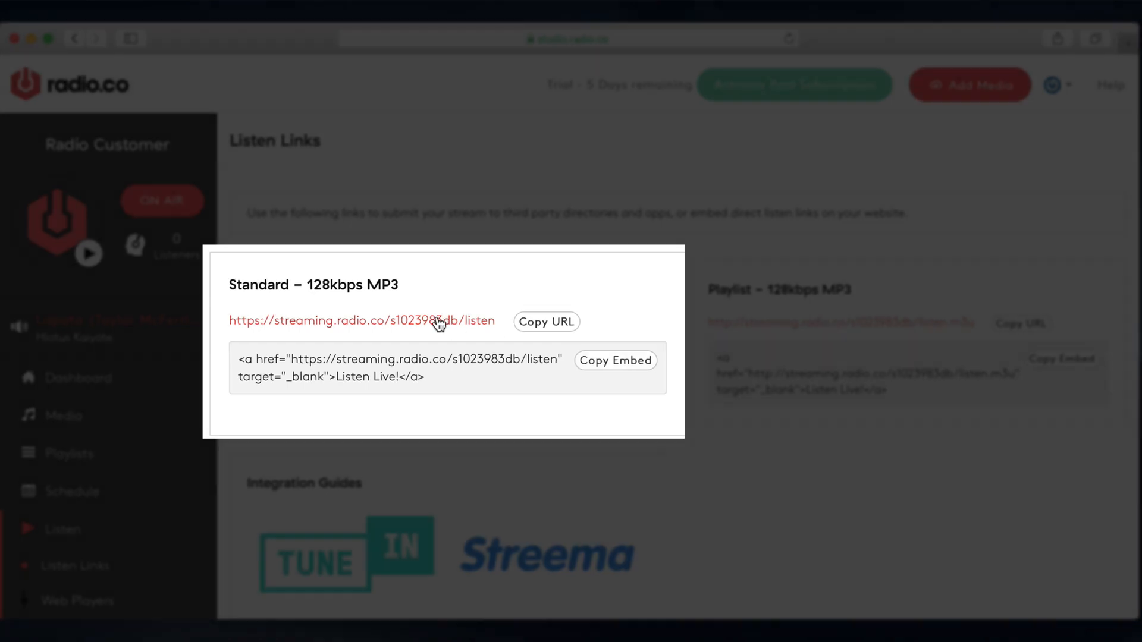
pyautogui.keyDown('super'); pyautogui.click(438, 321); pyautogui.keyUp('super')
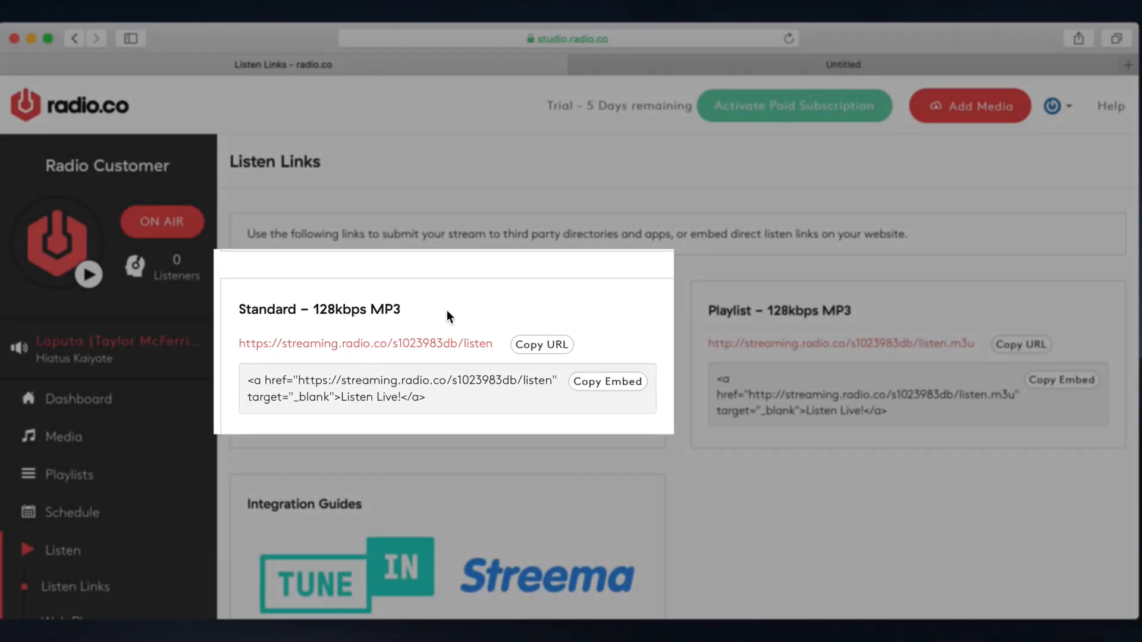
pyautogui.click(700, 68)
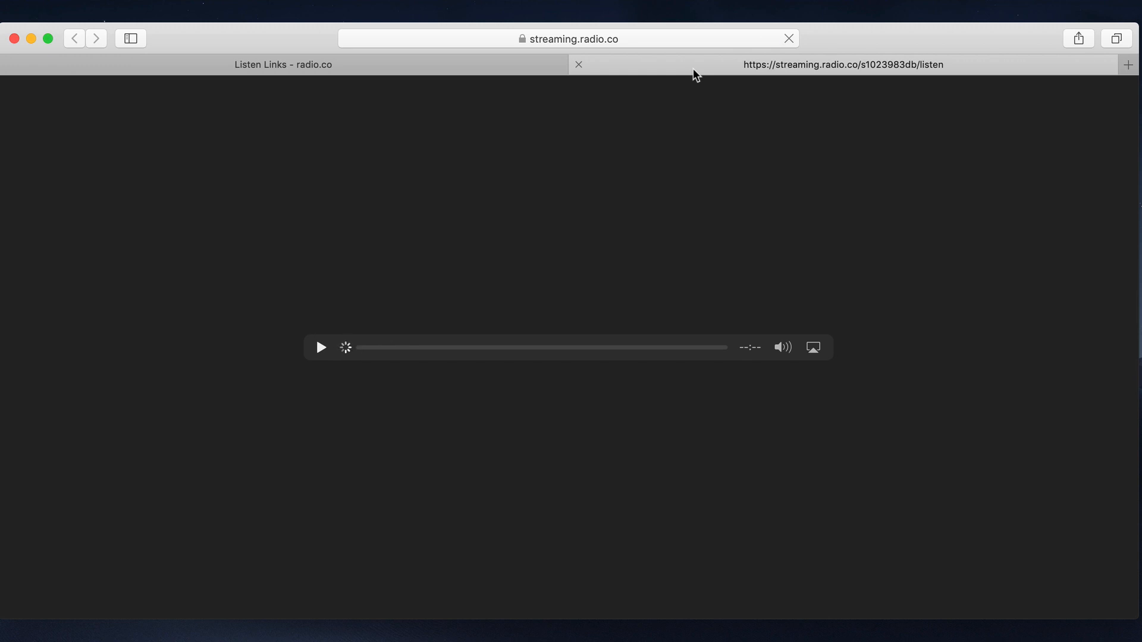
pyautogui.click(578, 64)
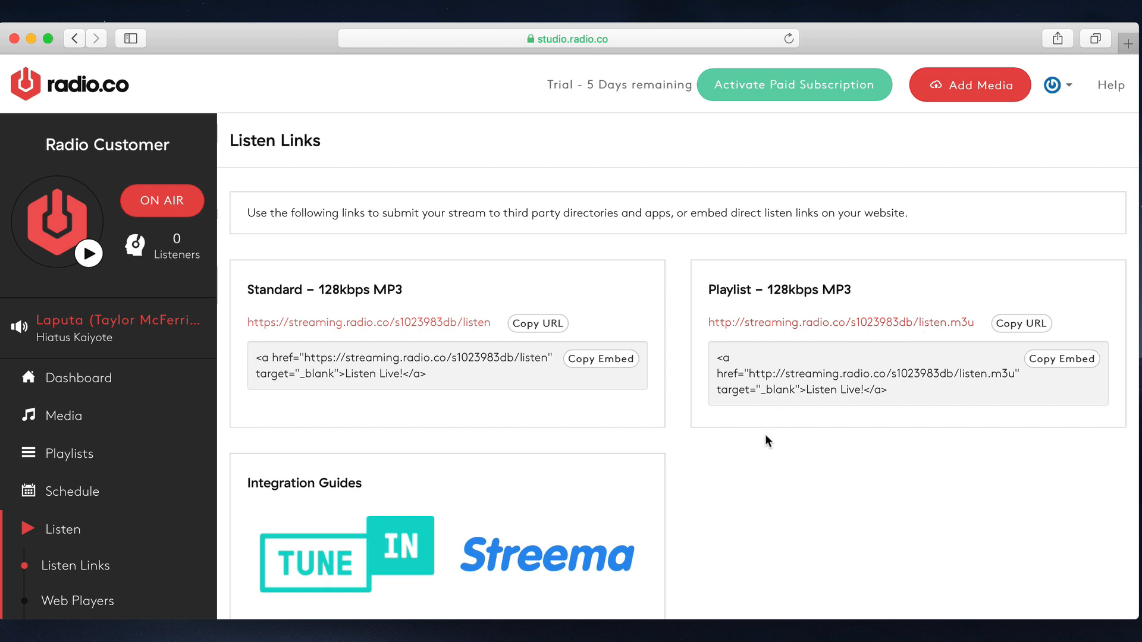
# - Look over the Integration Guides below the listen links and open the station's Web Players page
pyautogui.scroll(-1, 731, 443)
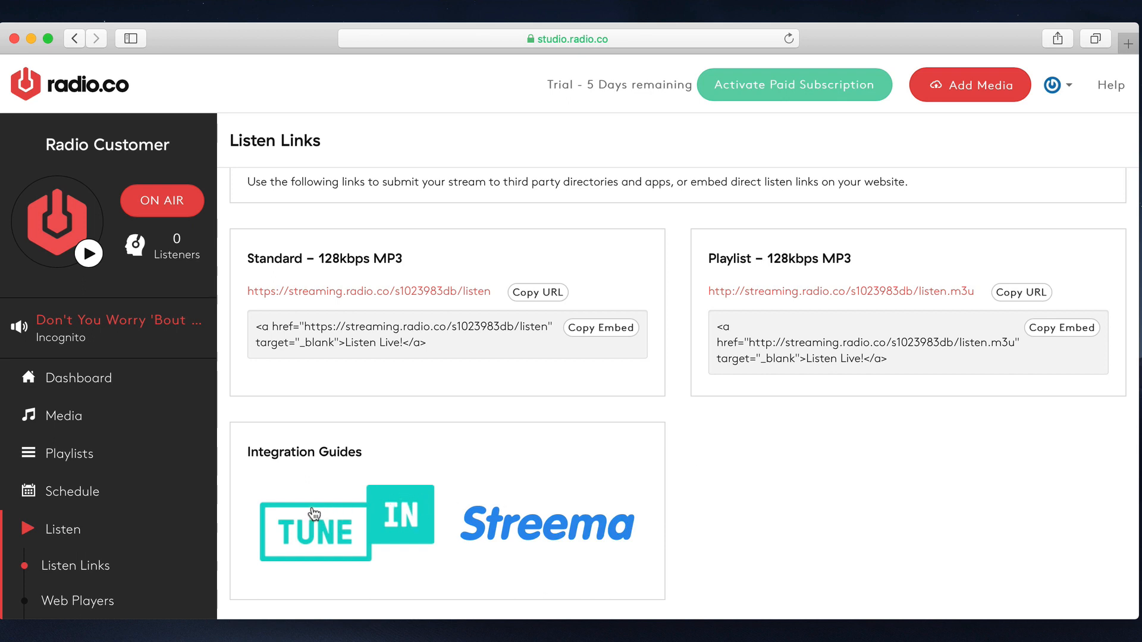
pyautogui.scroll(-2, 148, 523)
pyautogui.click(146, 525)
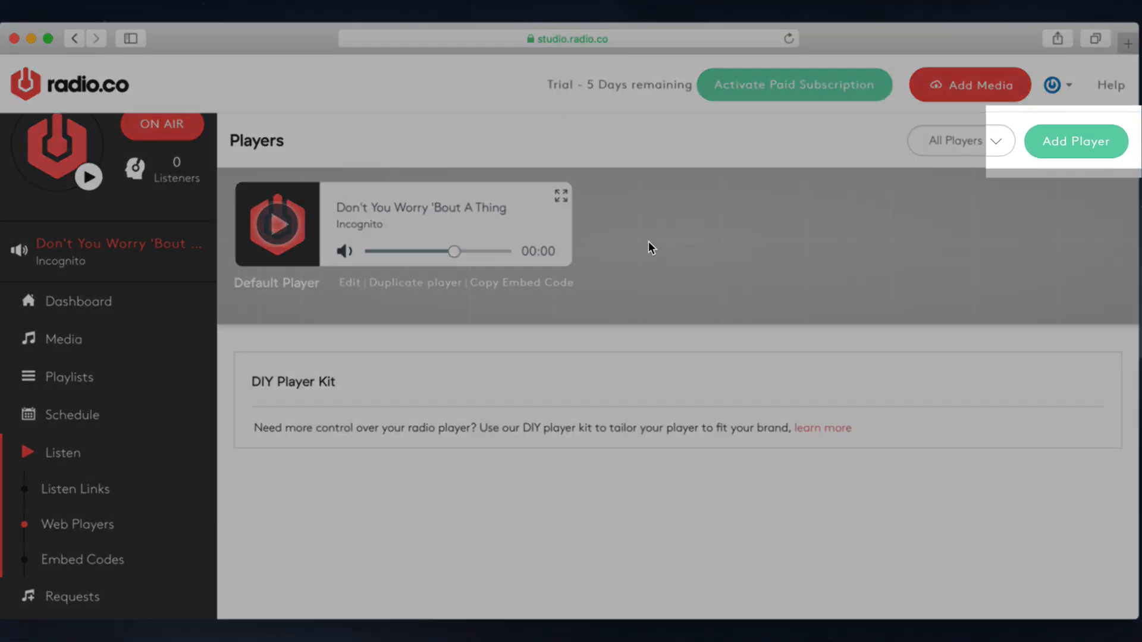
# - Add a new player of the Classic type named "Main Website Player"
pyautogui.click(1054, 145)
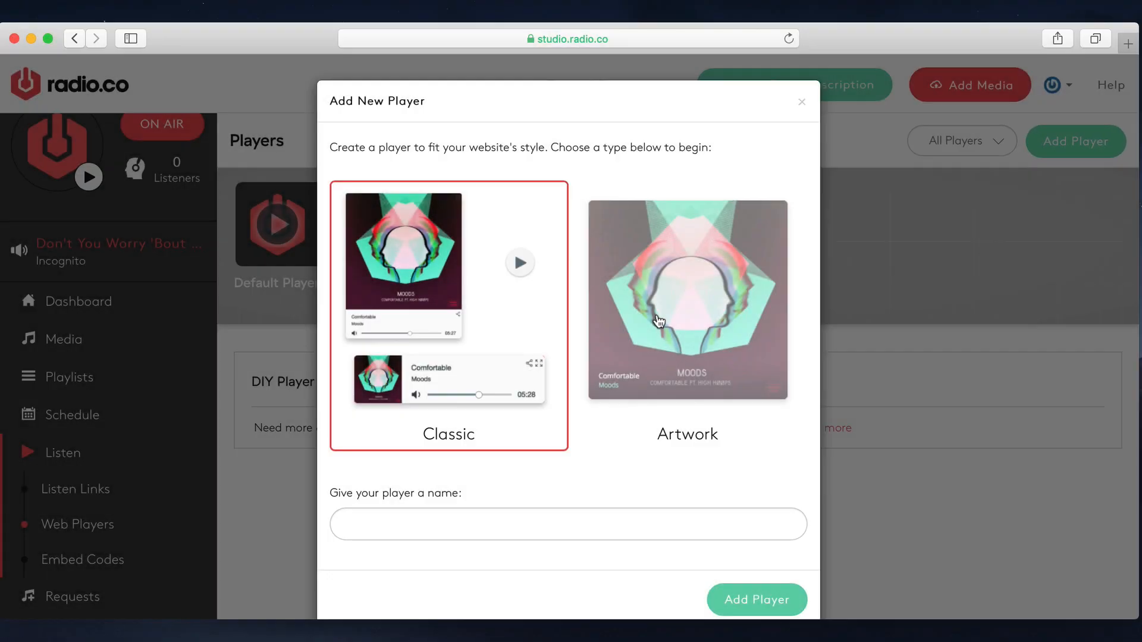
pyautogui.click(689, 324)
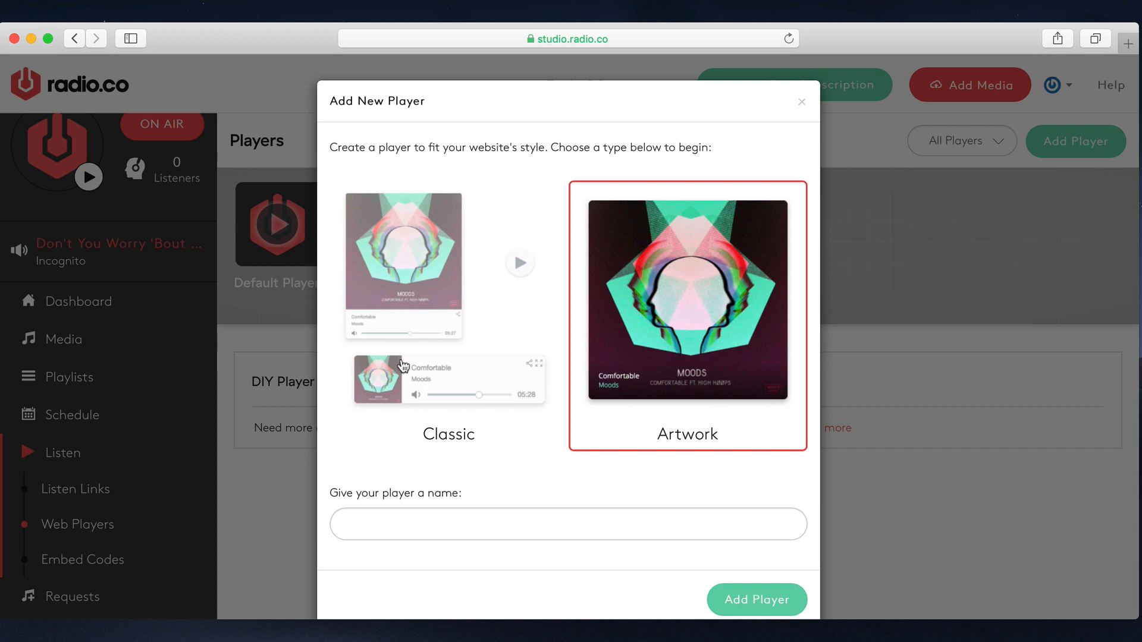
pyautogui.click(402, 365)
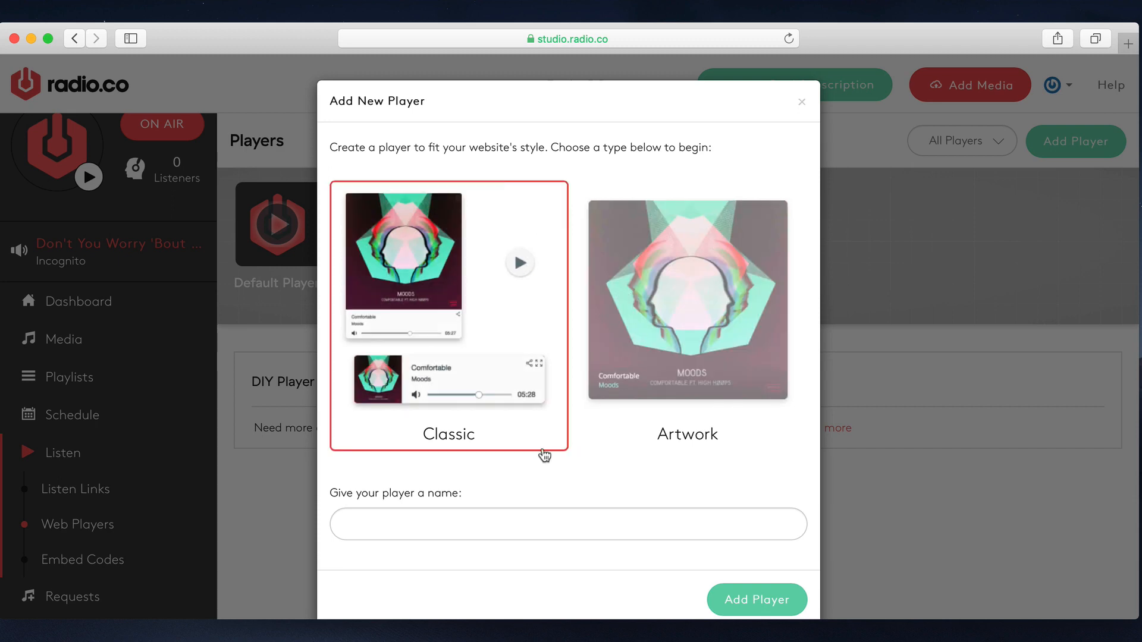
pyautogui.click(488, 518)
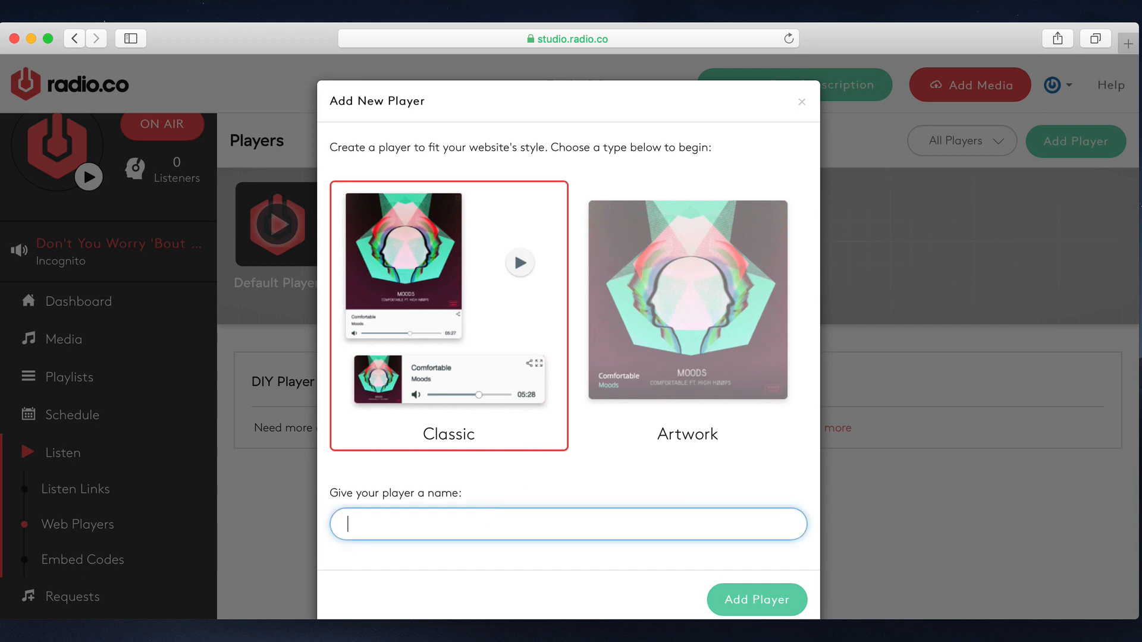
pyautogui.write('Main Website Player')
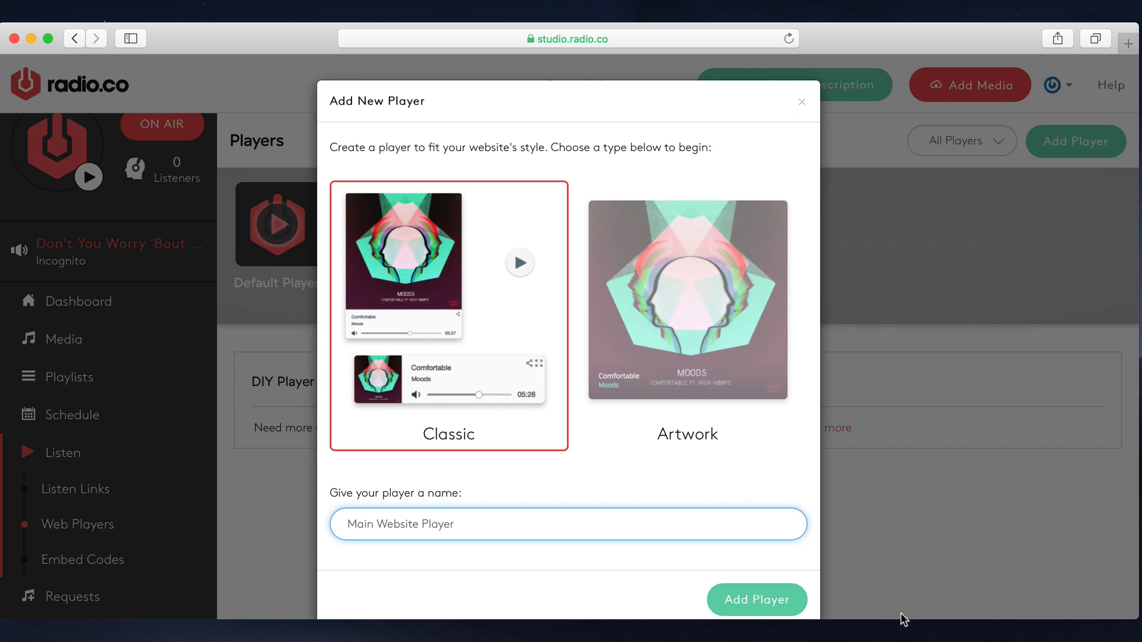
pyautogui.click(785, 601)
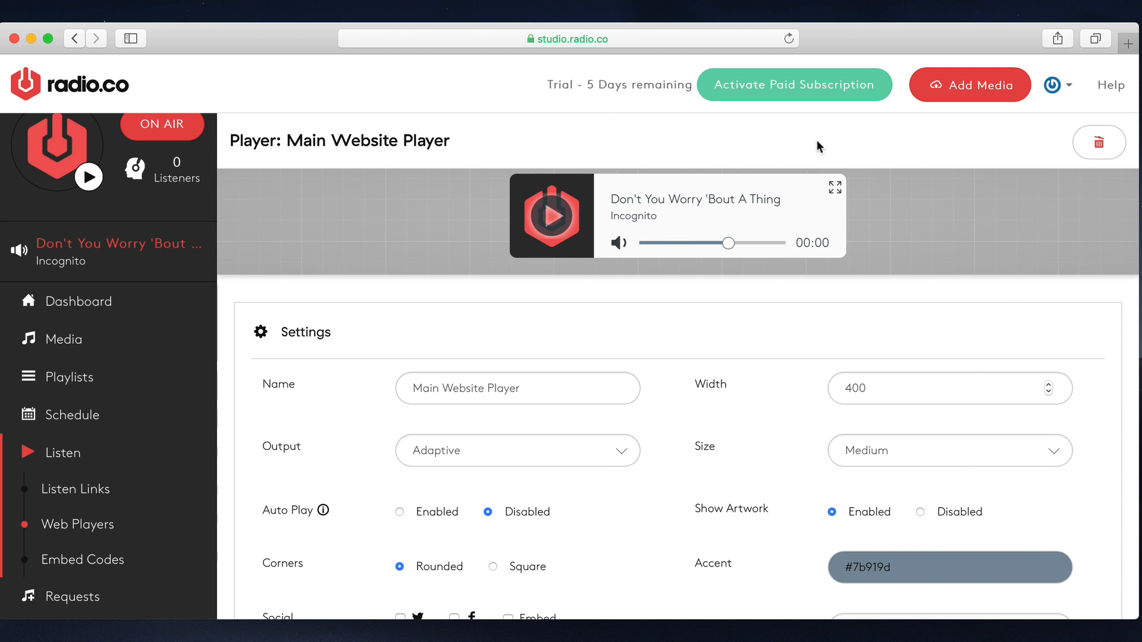
# - Try the Small and Large sizes in the player preview and set the size back to Medium
pyautogui.click(789, 38)
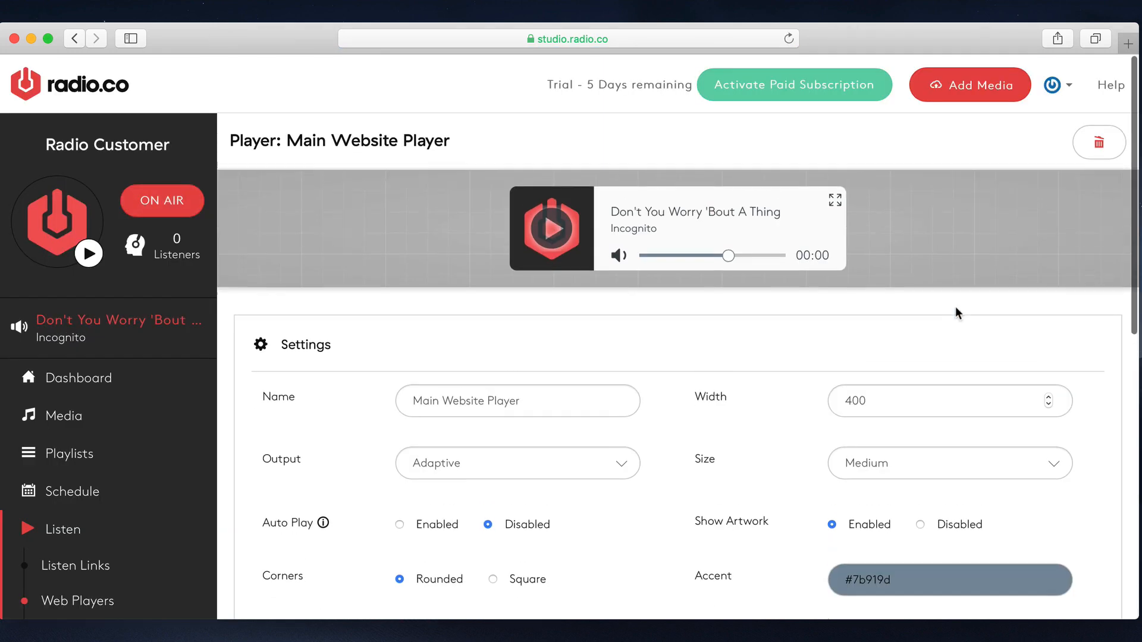
pyautogui.scroll(-5, 955, 308)
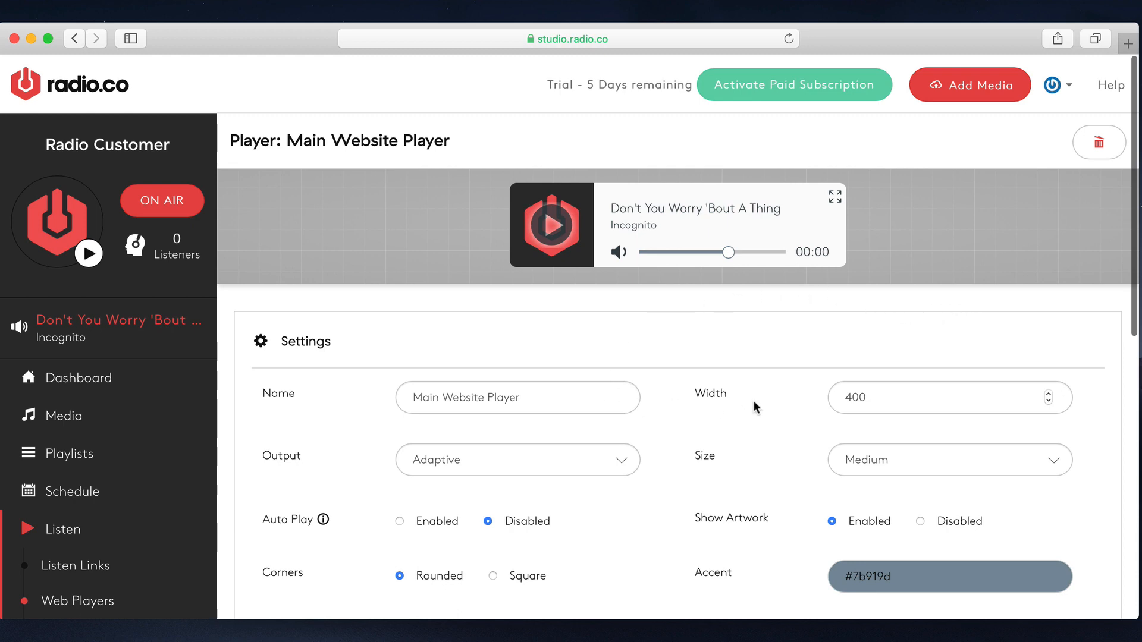
pyautogui.click(934, 462)
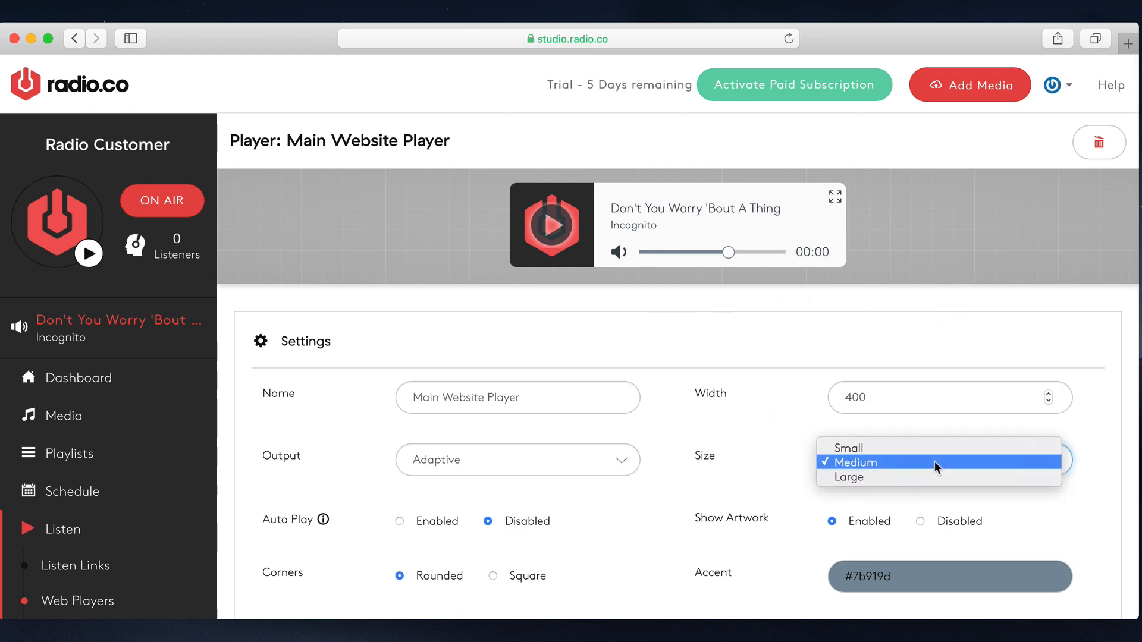
pyautogui.click(930, 448)
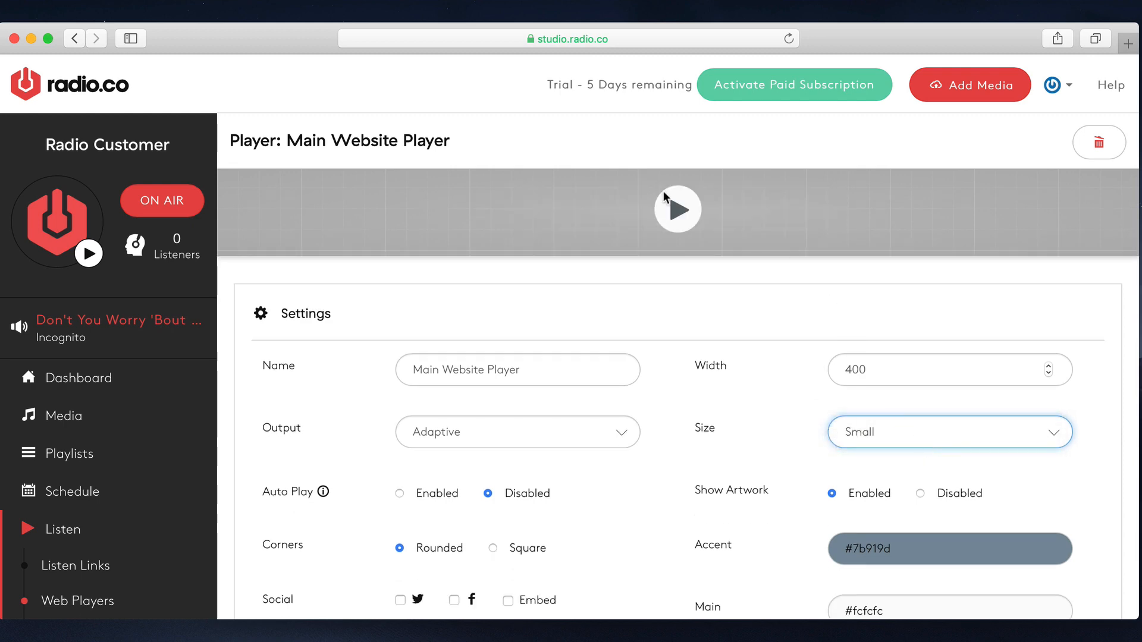
pyautogui.click(894, 431)
pyautogui.click(898, 446)
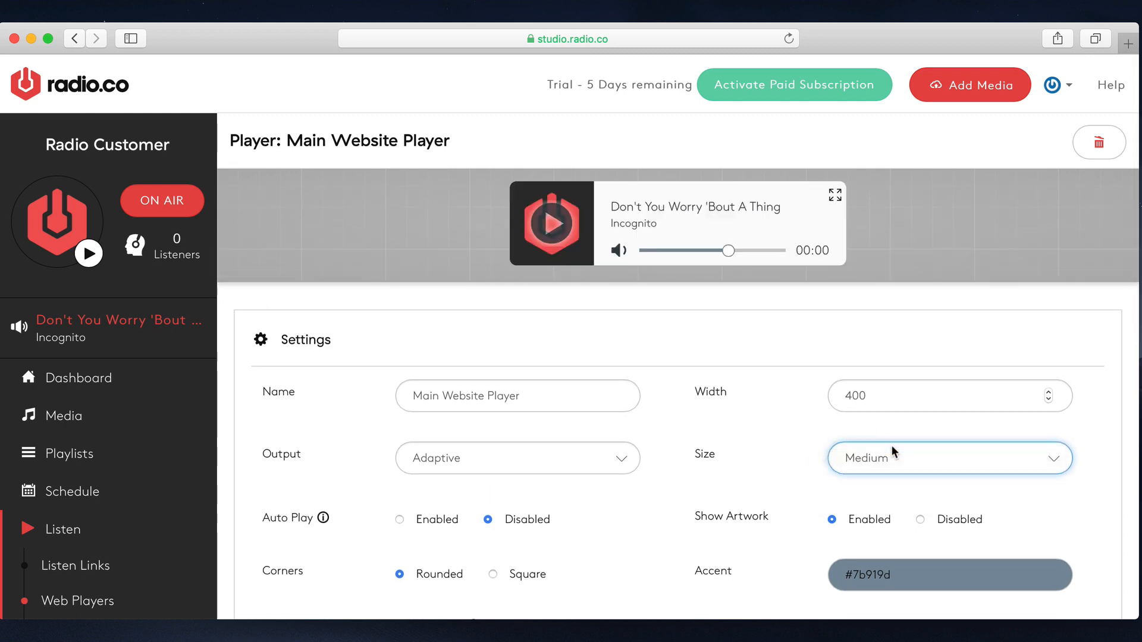
pyautogui.click(948, 473)
pyautogui.click(926, 477)
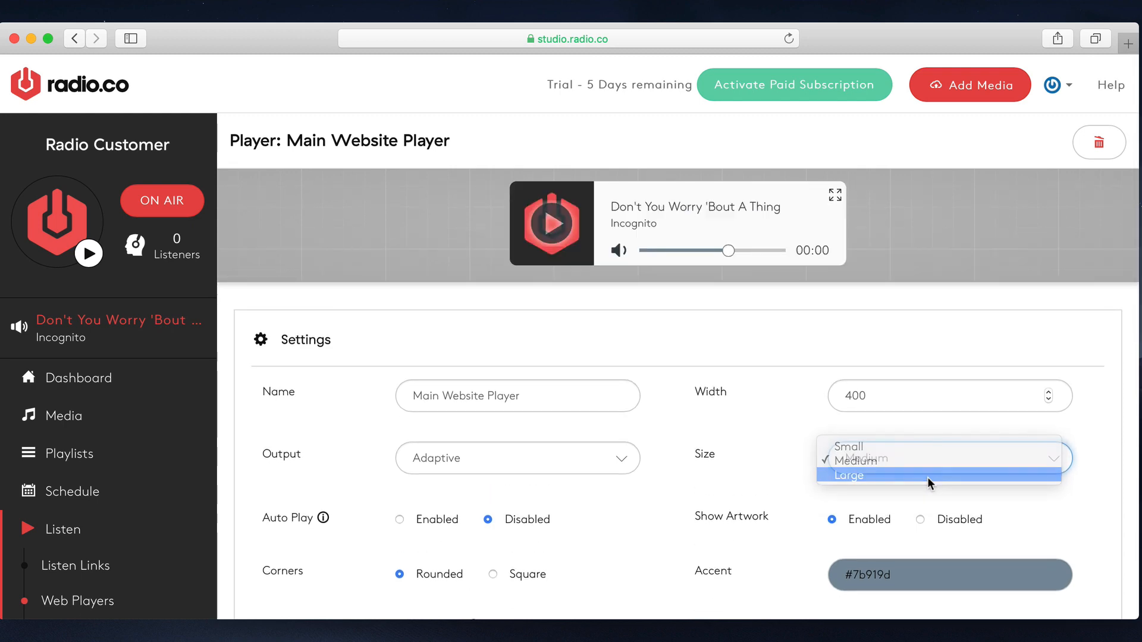
pyautogui.scroll(-10, 928, 478)
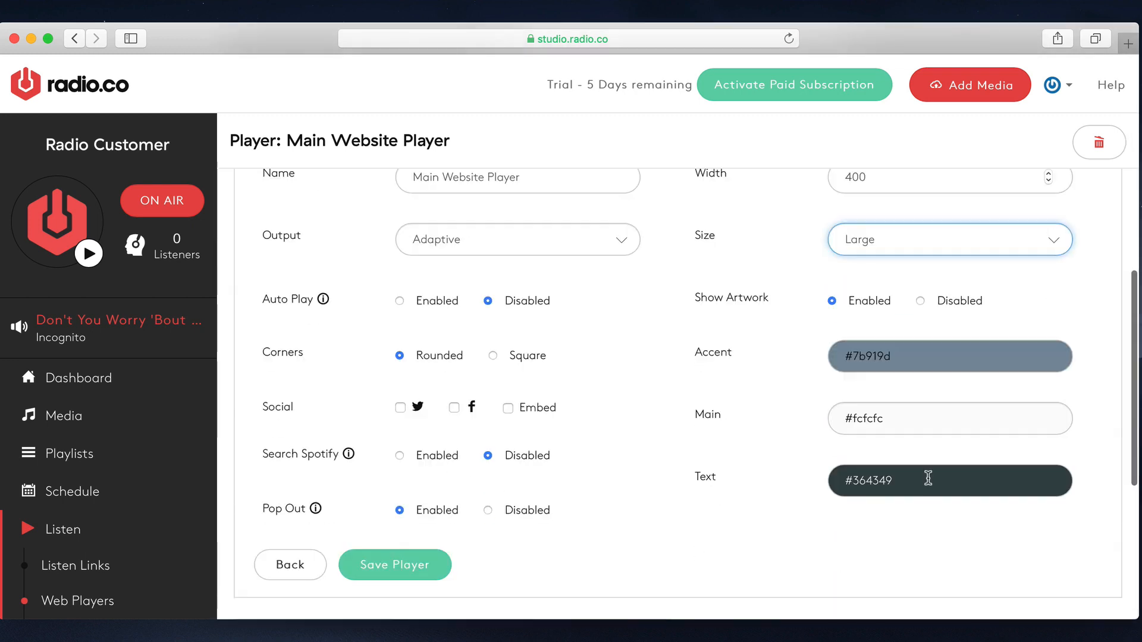
pyautogui.click(902, 253)
pyautogui.click(903, 227)
pyautogui.scroll(5, 894, 302)
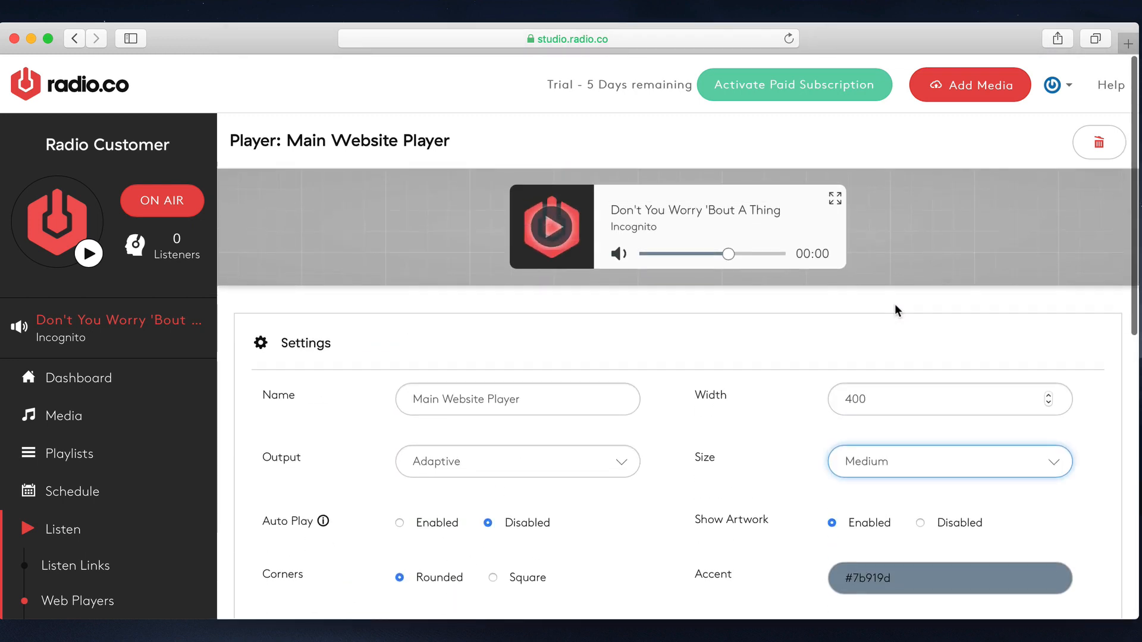
# - Set the corners of the Main Website Player to Square
pyautogui.scroll(-4, 895, 303)
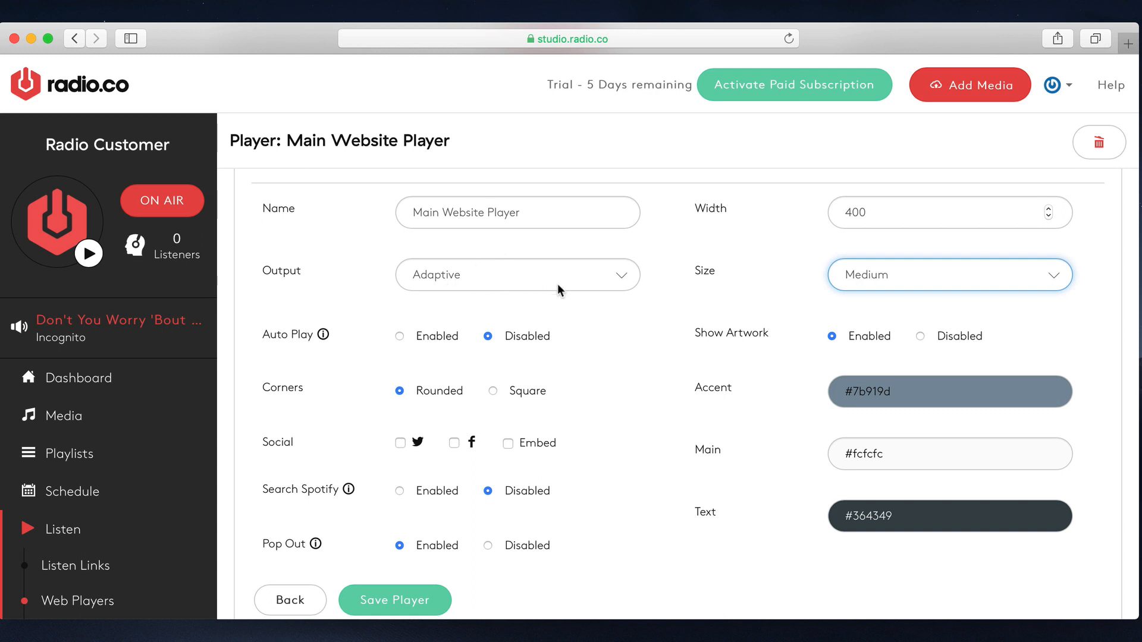
pyautogui.scroll(-1, 558, 283)
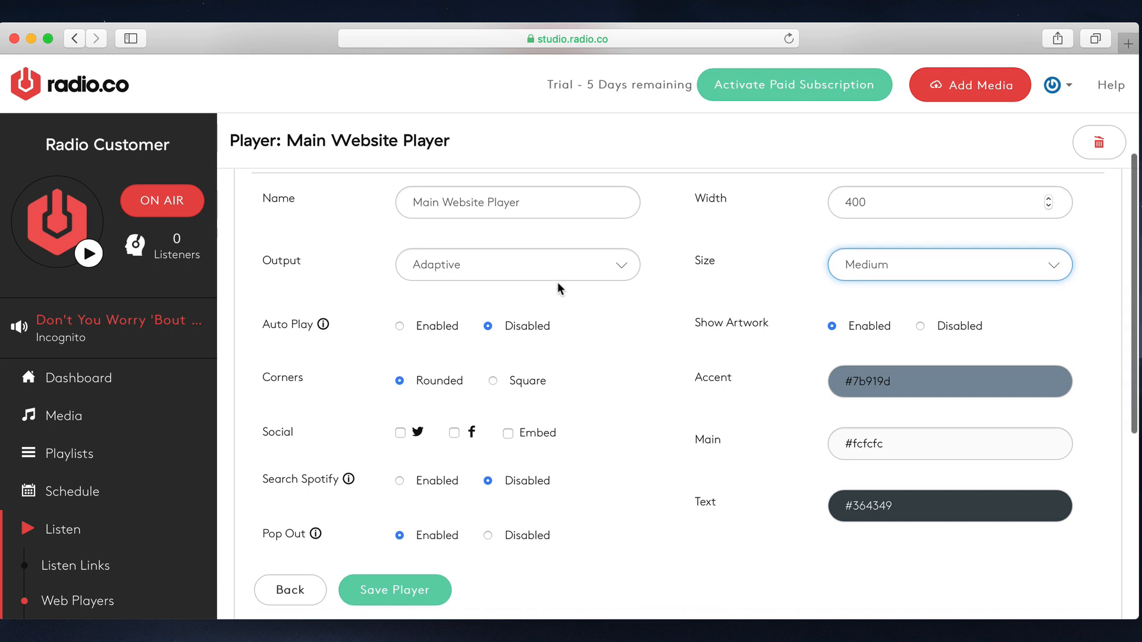
pyautogui.click(543, 382)
pyautogui.scroll(1, 543, 381)
# - Enable the Twitter, Facebook and Embed social options and Spotify search for the player
pyautogui.click(401, 464)
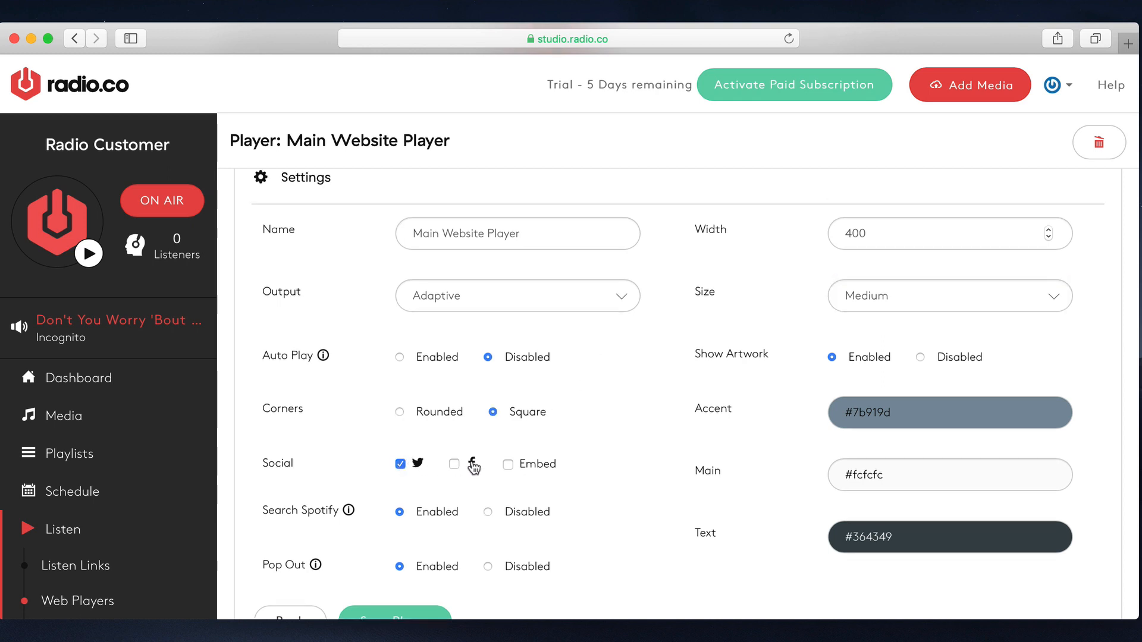
pyautogui.click(455, 464)
pyautogui.scroll(-2, 557, 443)
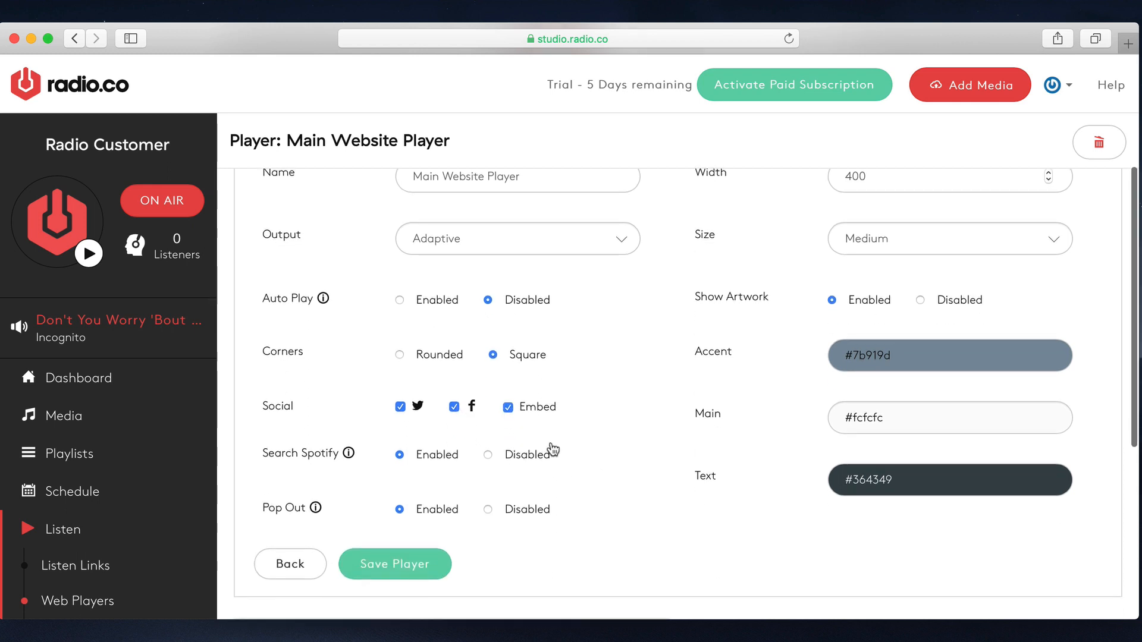
pyautogui.click(540, 465)
pyautogui.click(458, 466)
pyautogui.scroll(5, 548, 458)
pyautogui.scroll(-5, 549, 455)
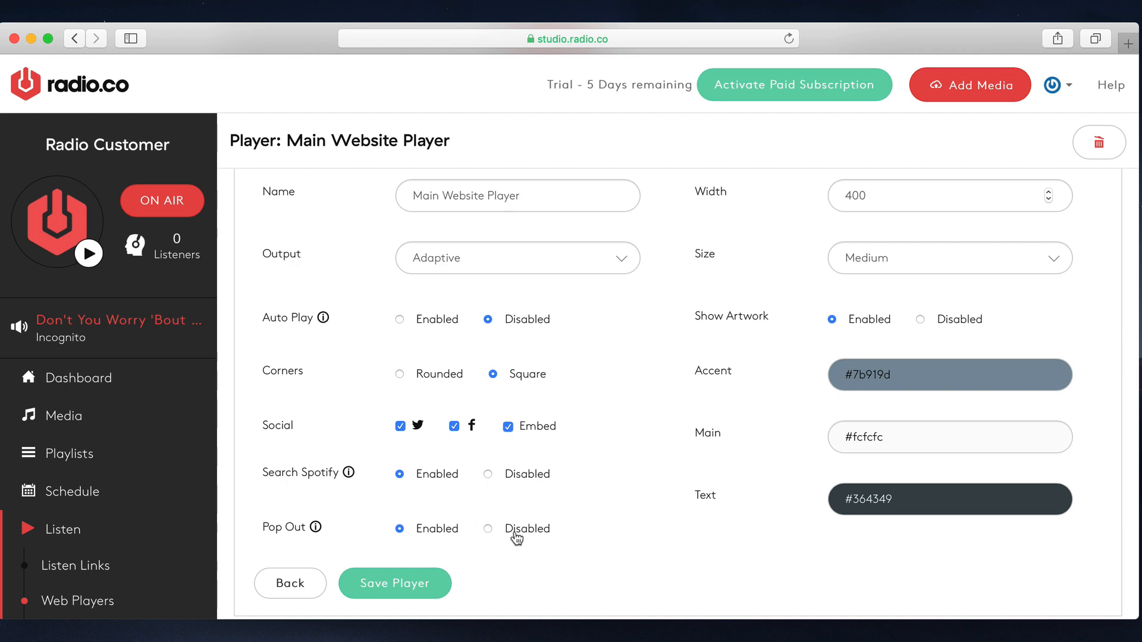
# - Try the player with Pop Out disabled and enable the option again
pyautogui.scroll(5, 575, 532)
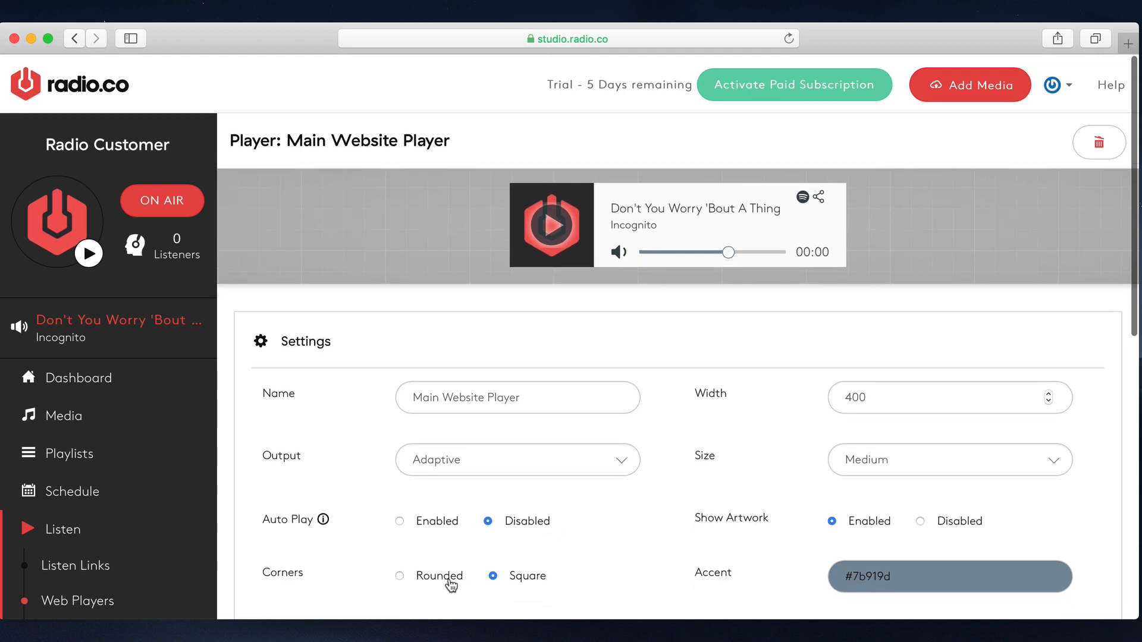
pyautogui.scroll(-9, 453, 580)
pyautogui.scroll(9, 635, 331)
pyautogui.scroll(-10, 659, 423)
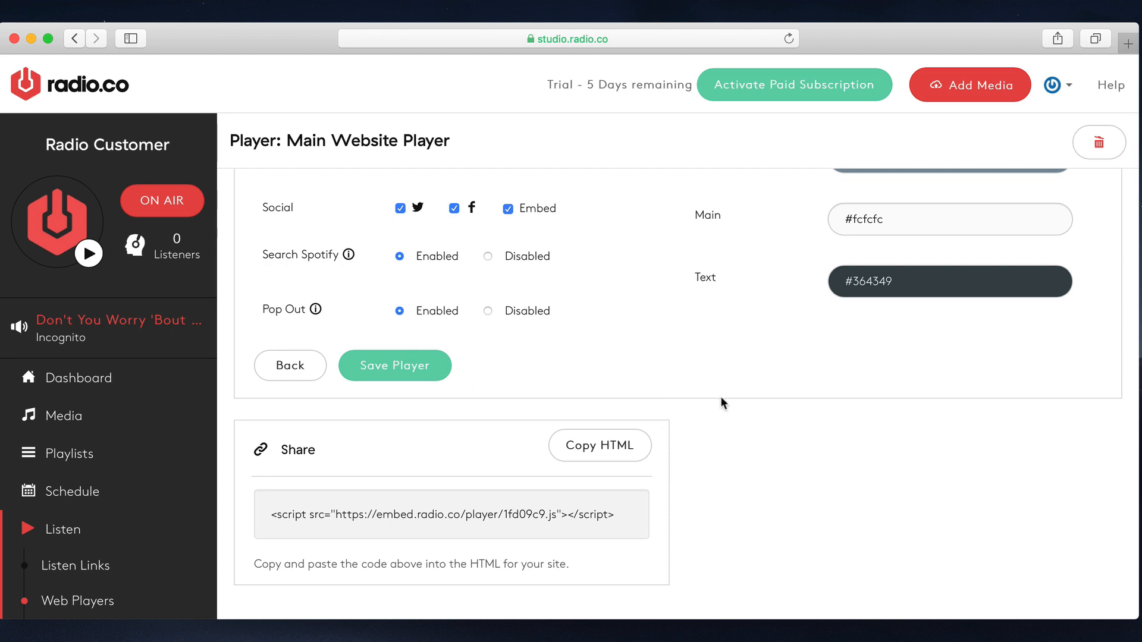
pyautogui.scroll(1, 506, 318)
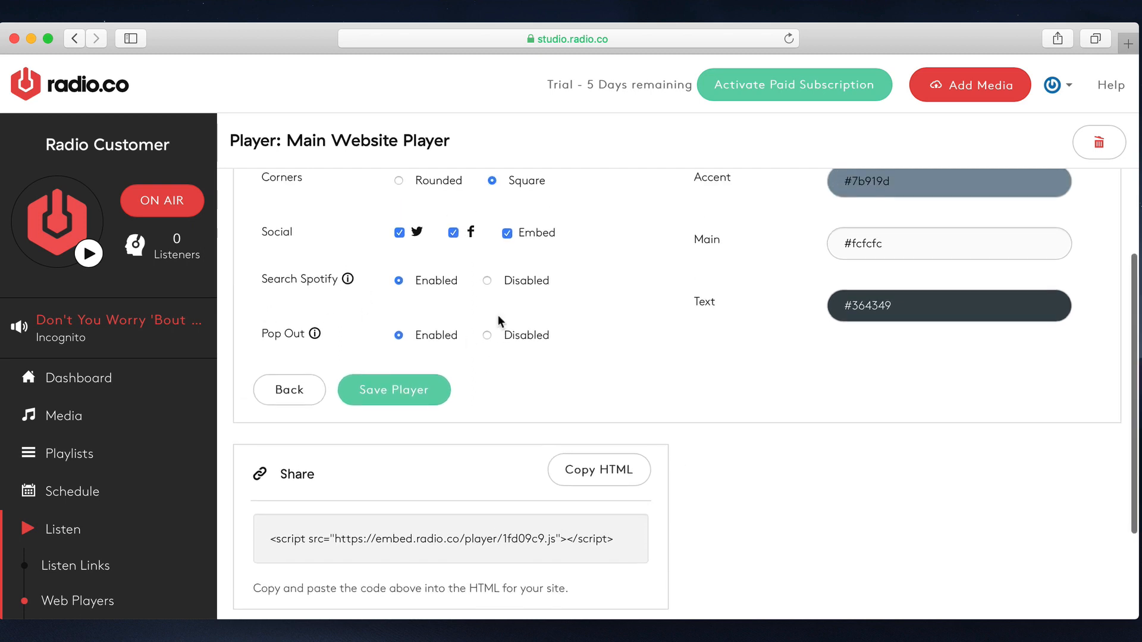
# - Set the player's width to 410
pyautogui.scroll(6, 659, 322)
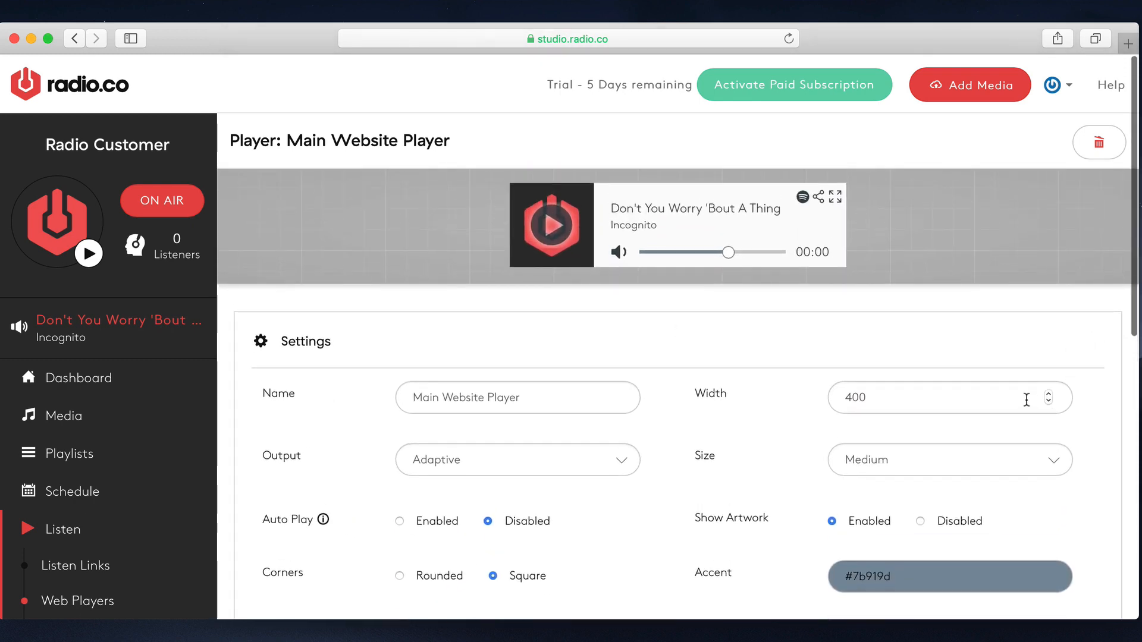
pyautogui.click(1047, 402)
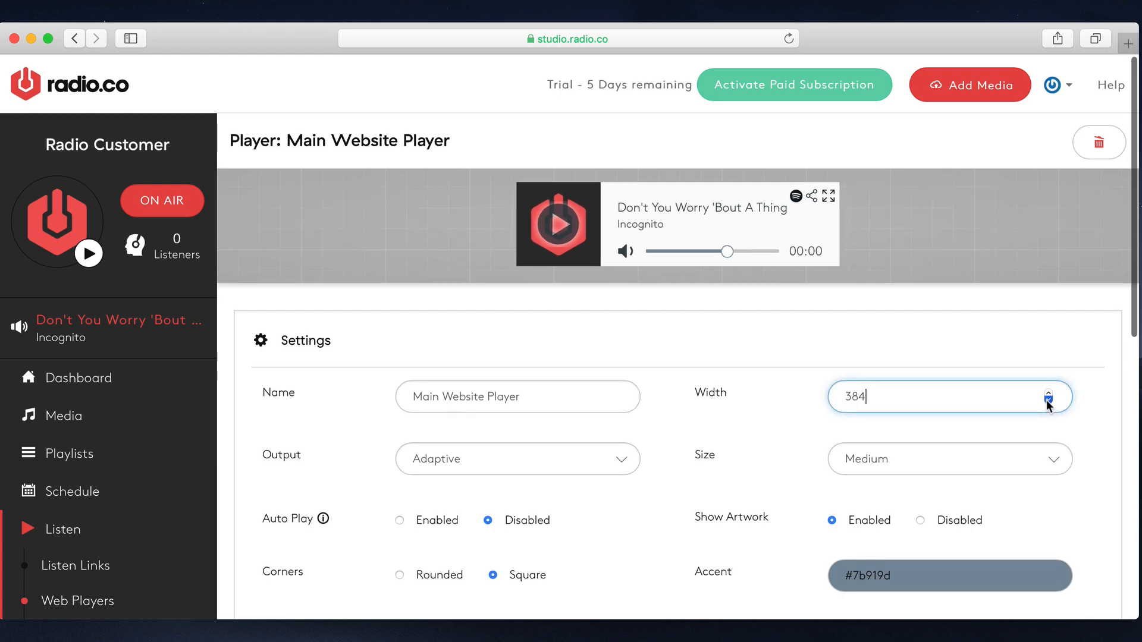
pyautogui.click(1049, 395)
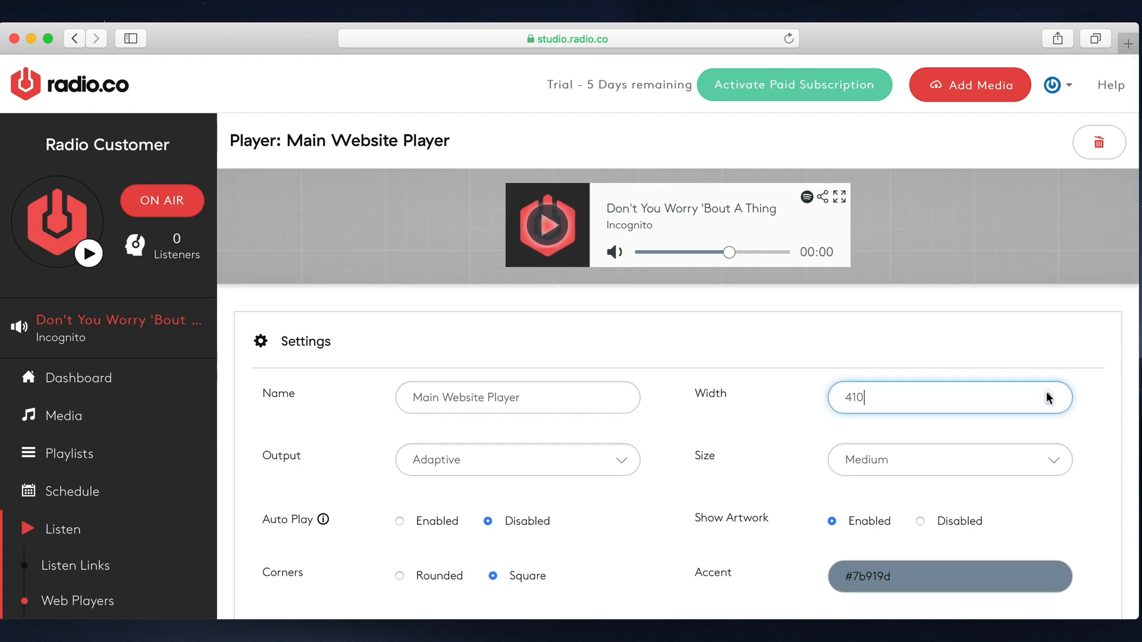
# - Try the player with Show Artwork disabled and enable the artwork again
pyautogui.scroll(-5, 1047, 395)
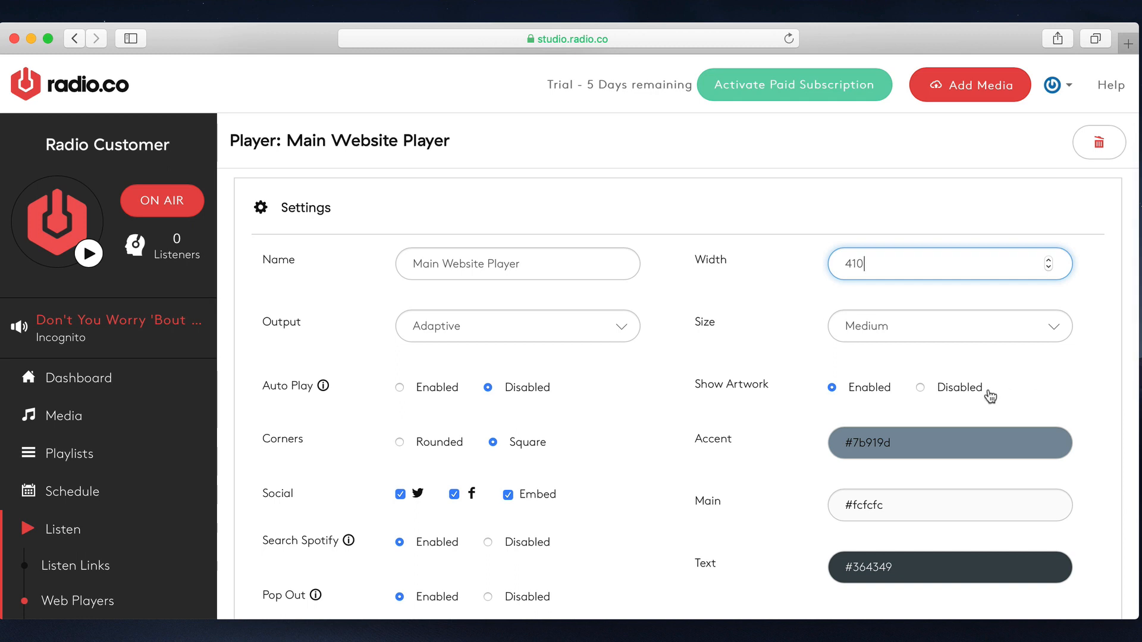
pyautogui.scroll(3, 989, 397)
pyautogui.click(956, 470)
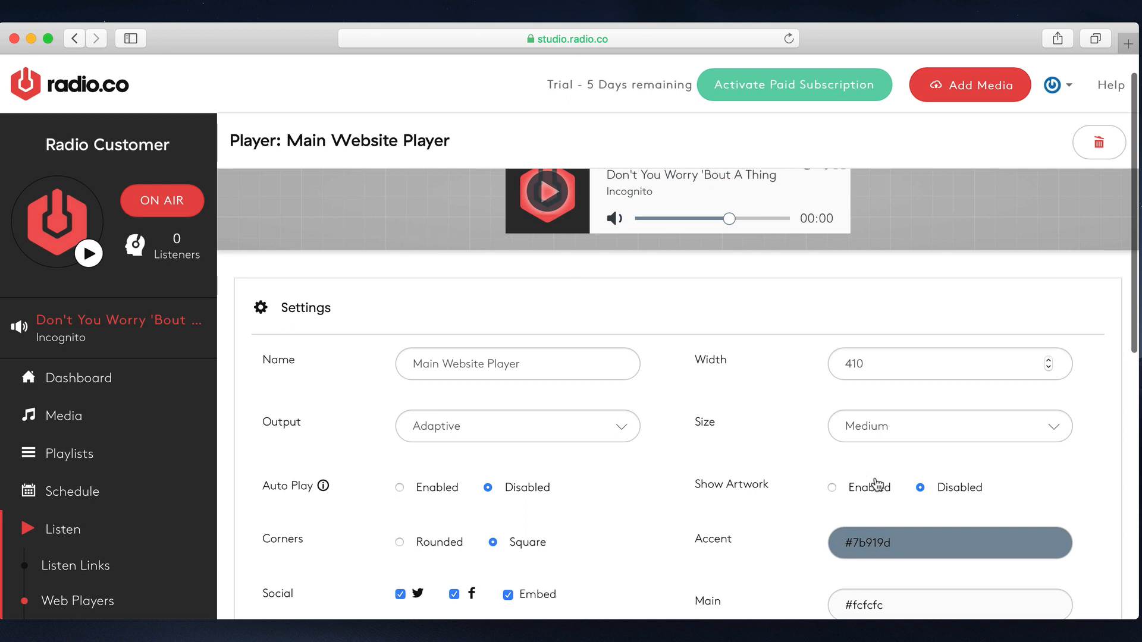
pyautogui.click(876, 486)
pyautogui.scroll(-3, 935, 469)
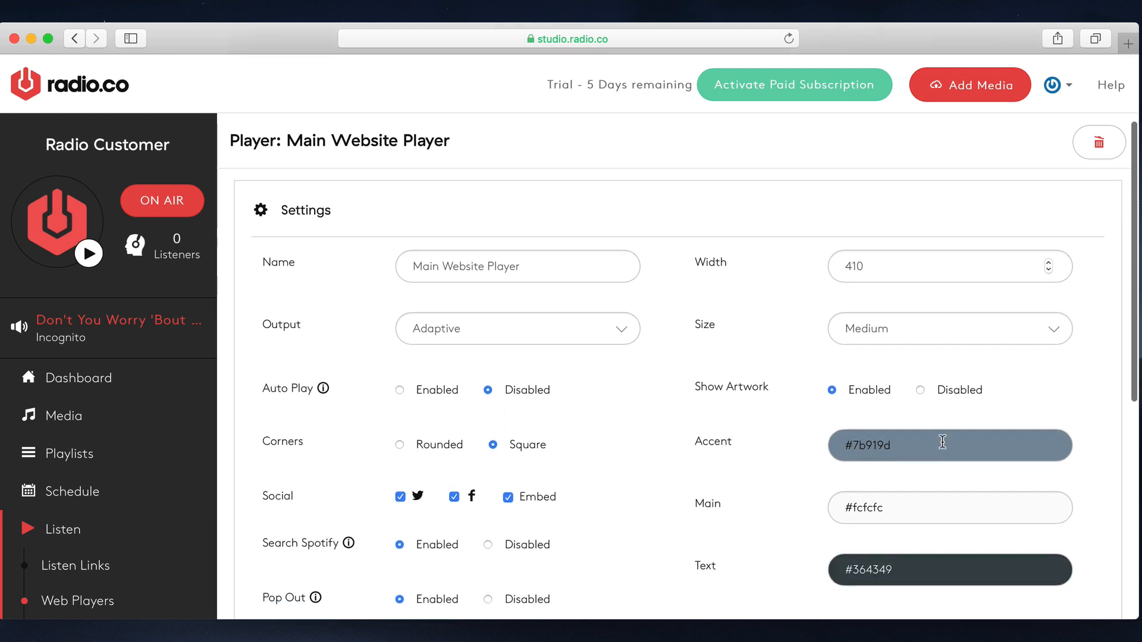
# - Set the player's accent colour to light blue #66c5f9
pyautogui.scroll(-1, 938, 490)
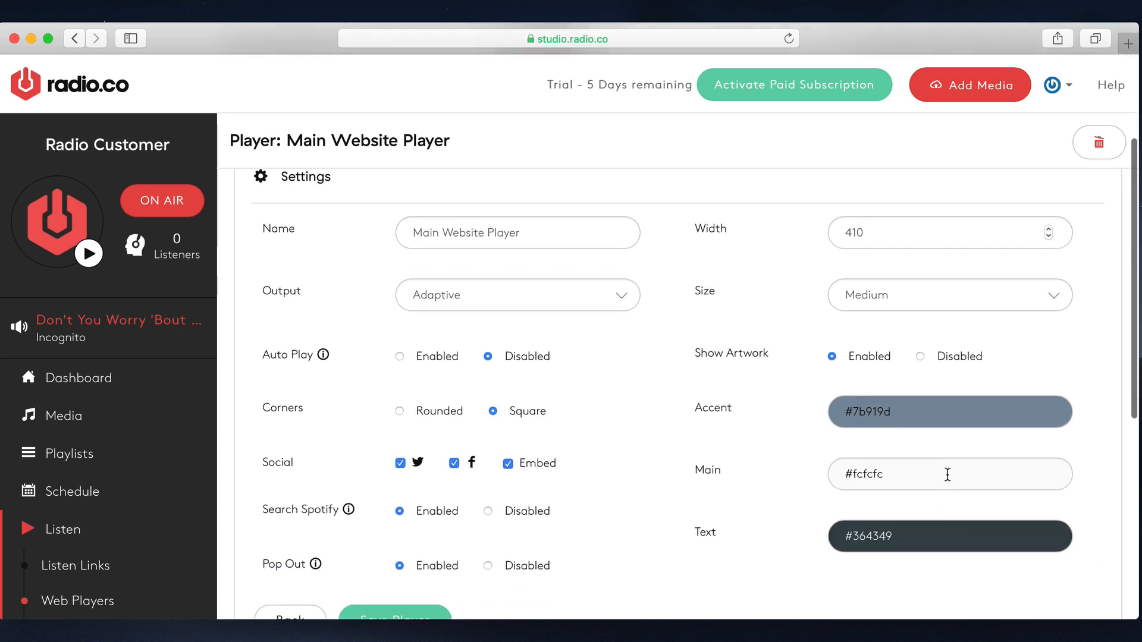
pyautogui.scroll(4, 946, 474)
pyautogui.click(909, 574)
pyautogui.moveTo(987, 606); pyautogui.dragTo(1015, 599)
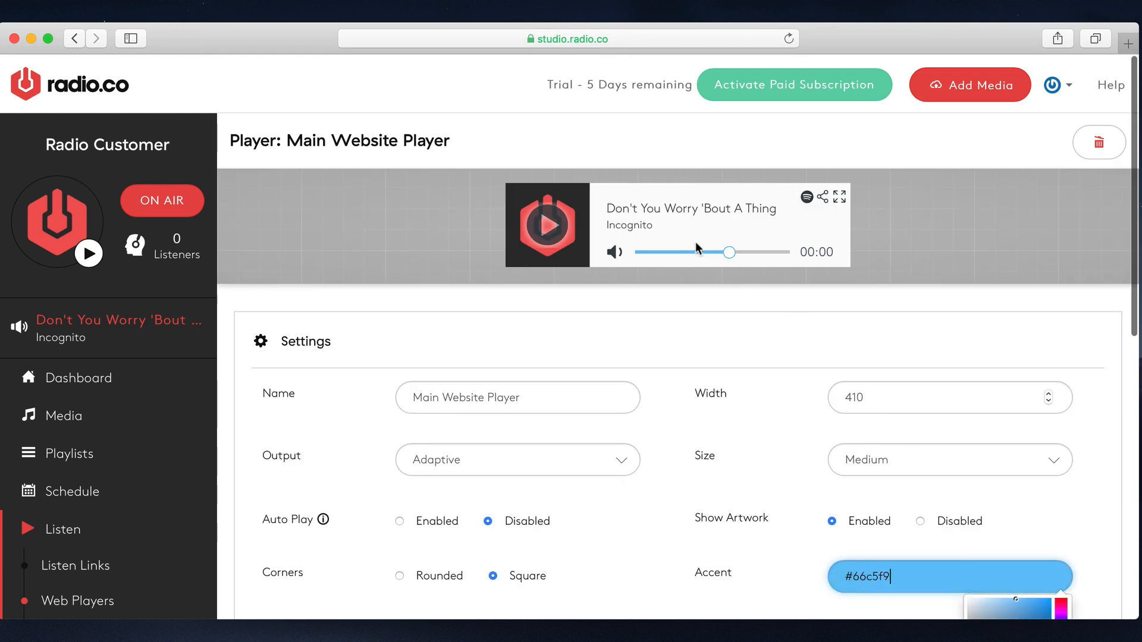
# - Try bright red #ff0000 as the player's main colour and check it in the player preview
pyautogui.scroll(-3, 814, 380)
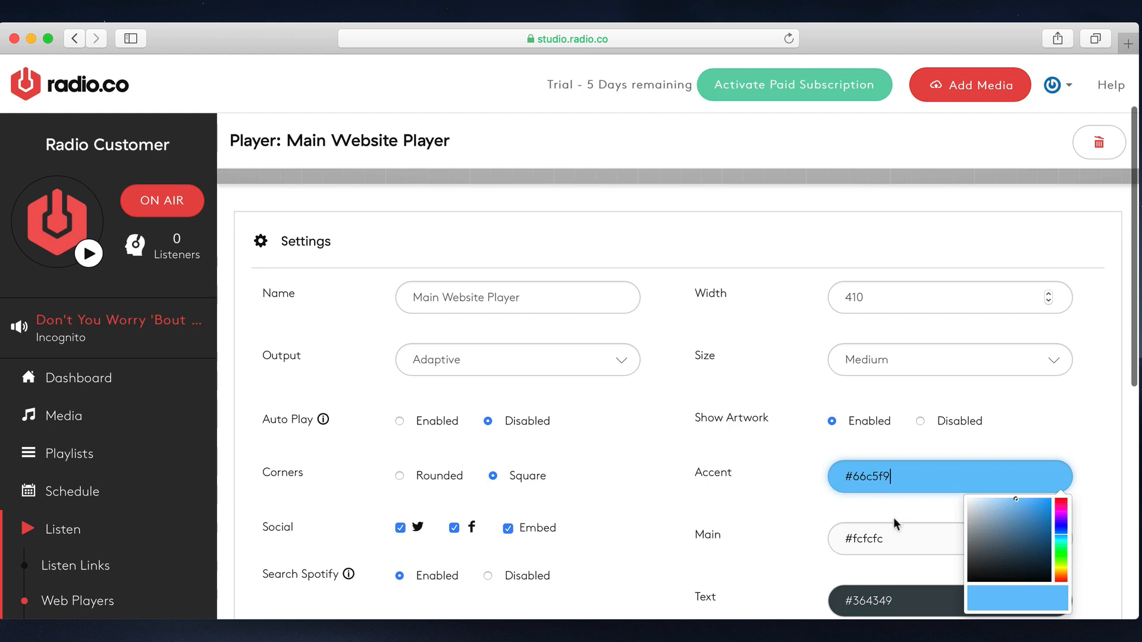
pyautogui.click(918, 531)
pyautogui.scroll(1, 917, 529)
pyautogui.scroll(2, 917, 529)
pyautogui.scroll(-3, 911, 518)
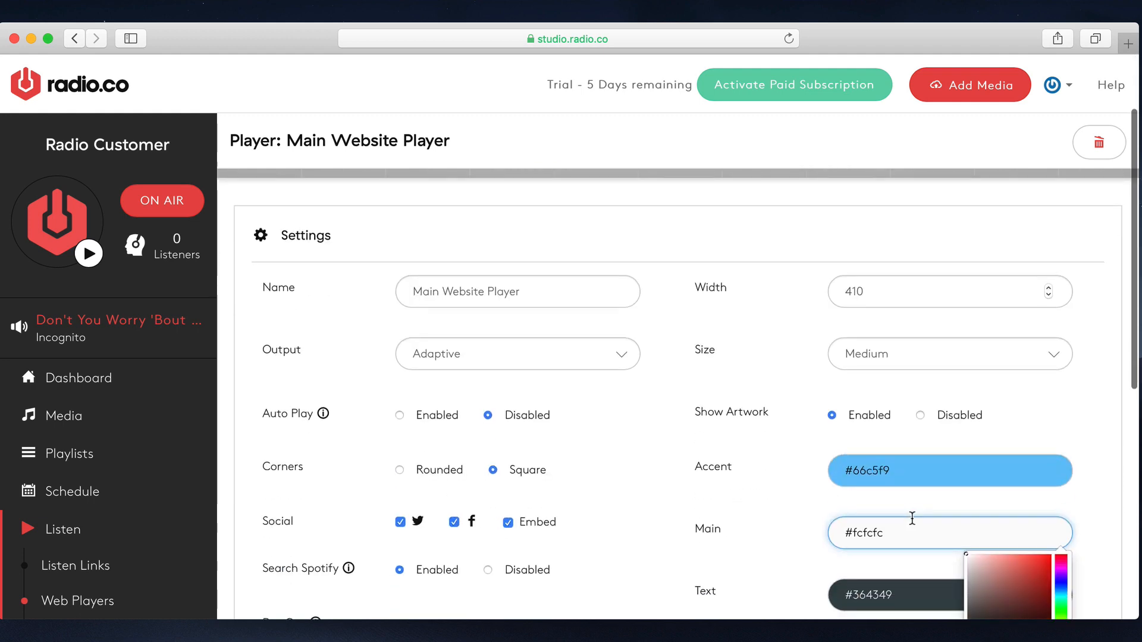
pyautogui.moveTo(1021, 573); pyautogui.dragTo(1051, 554)
pyautogui.scroll(2, 992, 457)
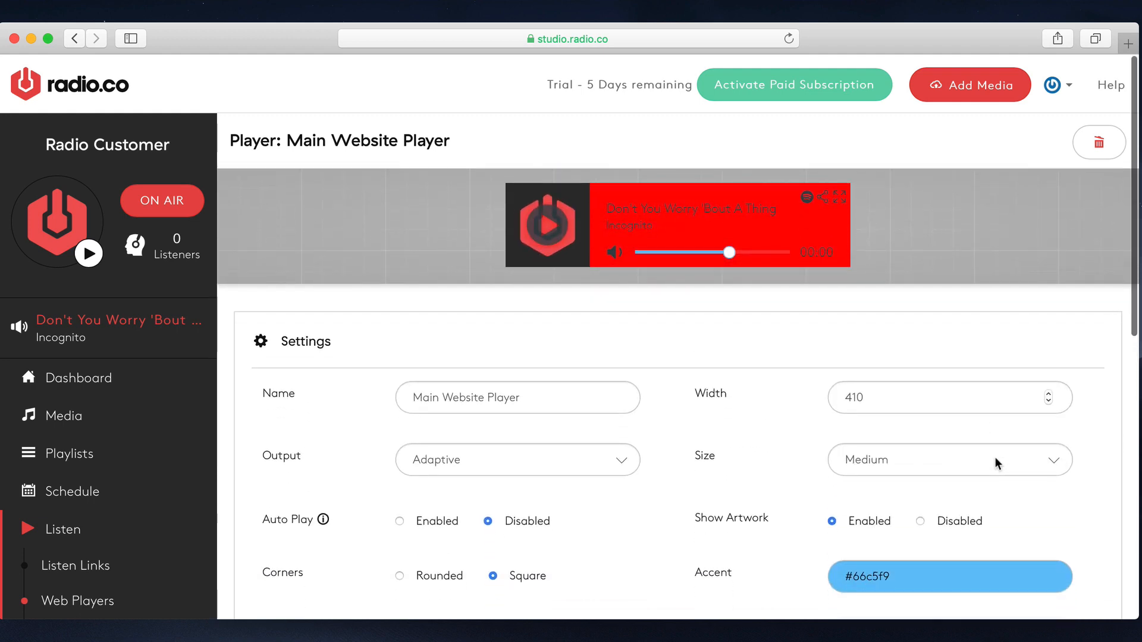
# - Set the player's main colour to grey #888888 and check it in the player preview
pyautogui.scroll(-6, 995, 458)
pyautogui.scroll(-2, 993, 464)
pyautogui.scroll(8, 987, 453)
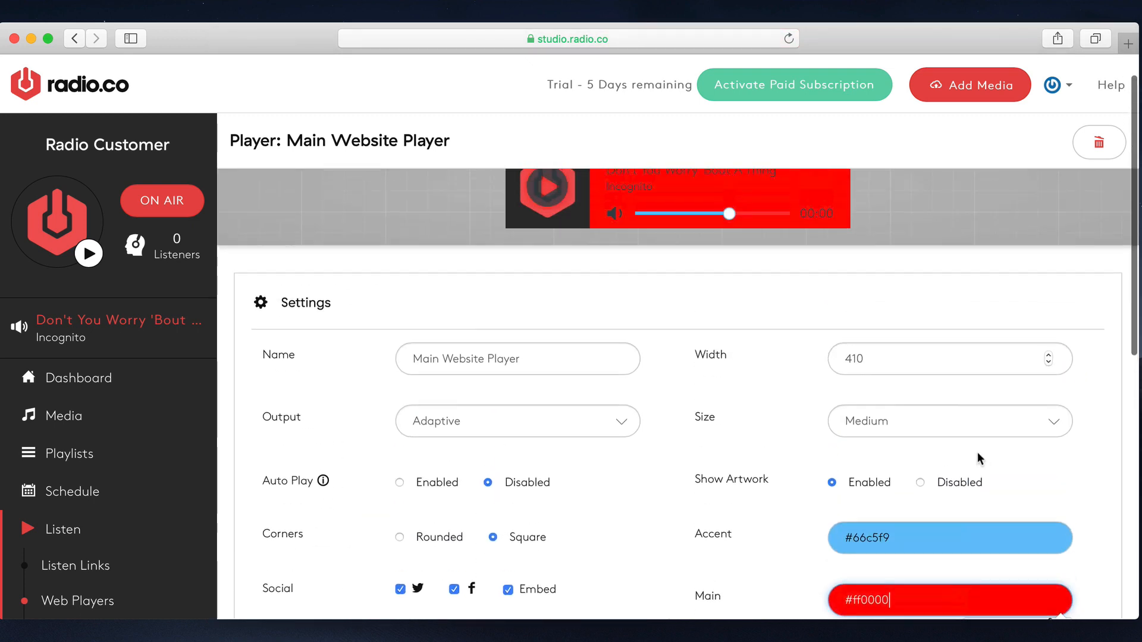
pyautogui.scroll(-4, 975, 460)
pyautogui.scroll(-1, 976, 459)
pyautogui.moveTo(995, 433); pyautogui.dragTo(933, 432)
pyautogui.scroll(5, 830, 339)
# - Set the player's text colour to white #ffffff and check it in the player preview
pyautogui.scroll(-5, 772, 283)
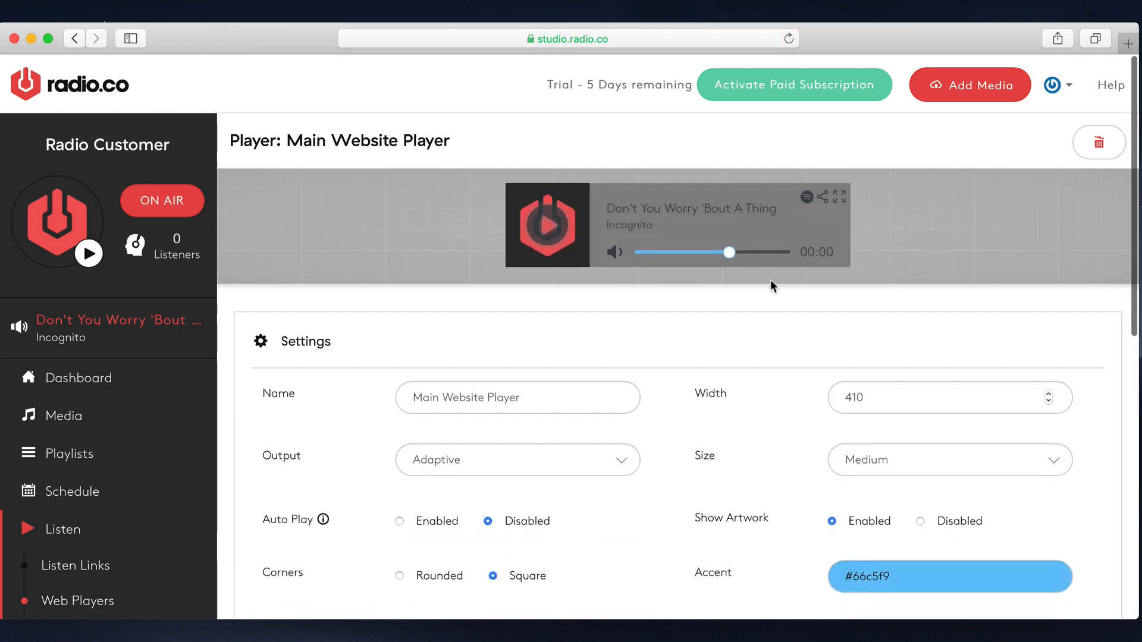
pyautogui.click(878, 420)
pyautogui.scroll(5, 936, 428)
pyautogui.scroll(-5, 917, 337)
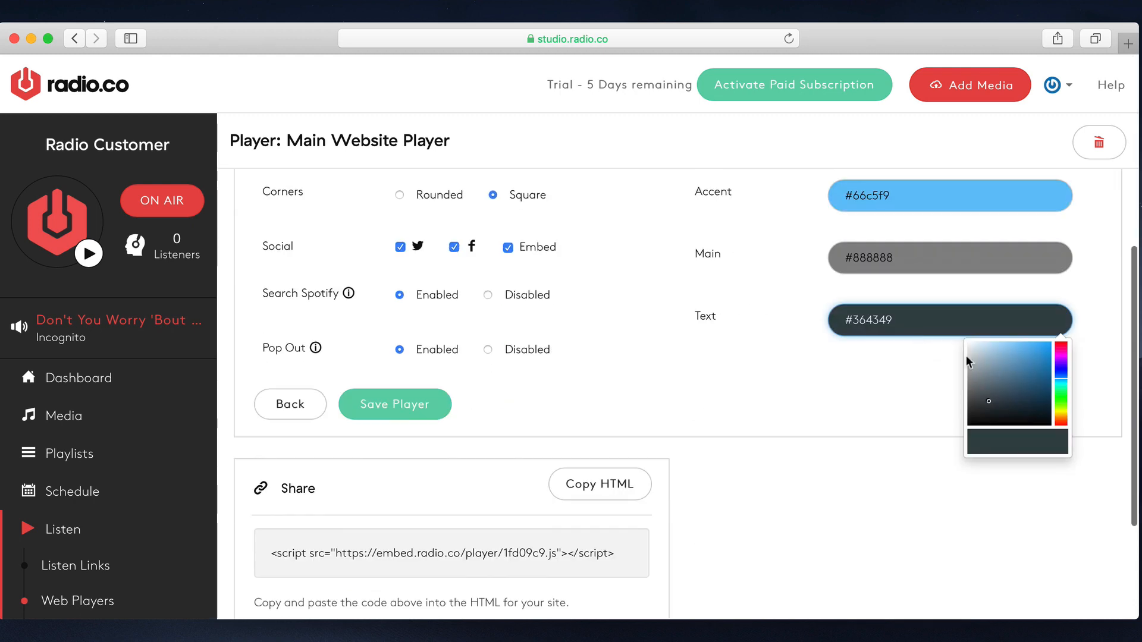
pyautogui.moveTo(969, 356); pyautogui.dragTo(941, 303)
pyautogui.scroll(4, 729, 308)
pyautogui.scroll(3, 729, 304)
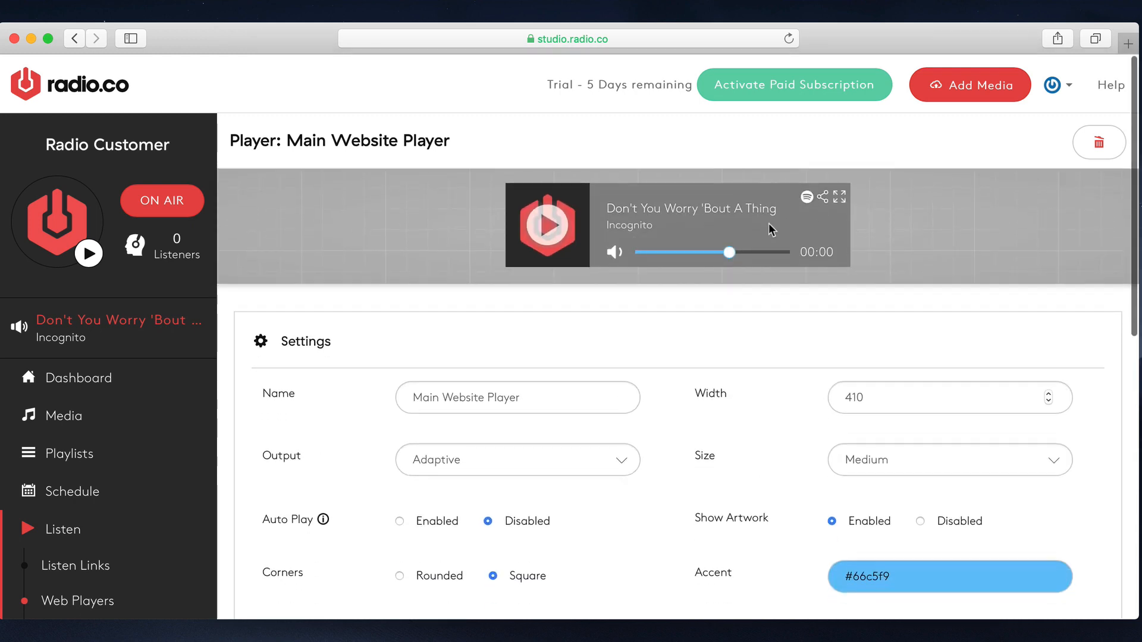
# - Review the Main Website Player's settings and save the player
pyautogui.scroll(-6, 793, 348)
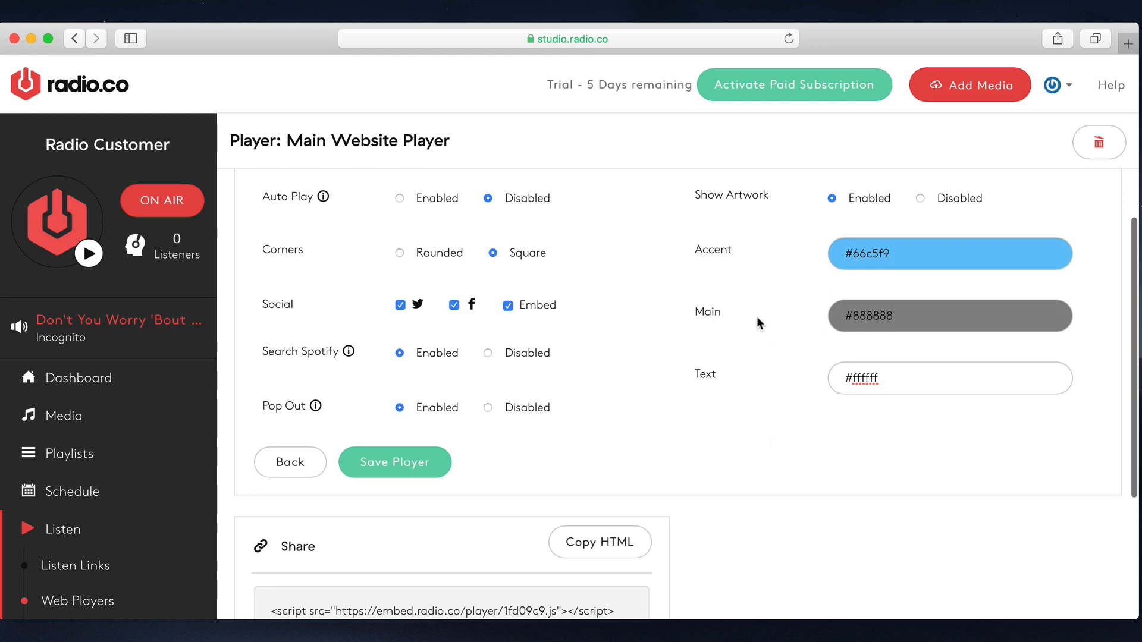
pyautogui.scroll(1, 922, 279)
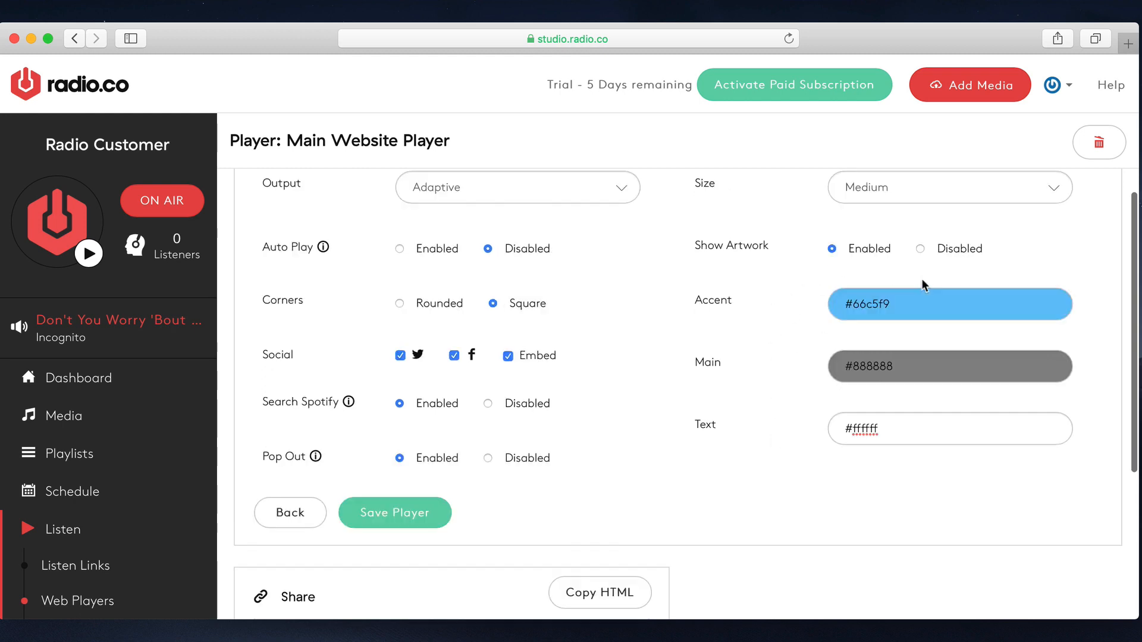
pyautogui.scroll(5, 922, 279)
pyautogui.scroll(-4, 914, 286)
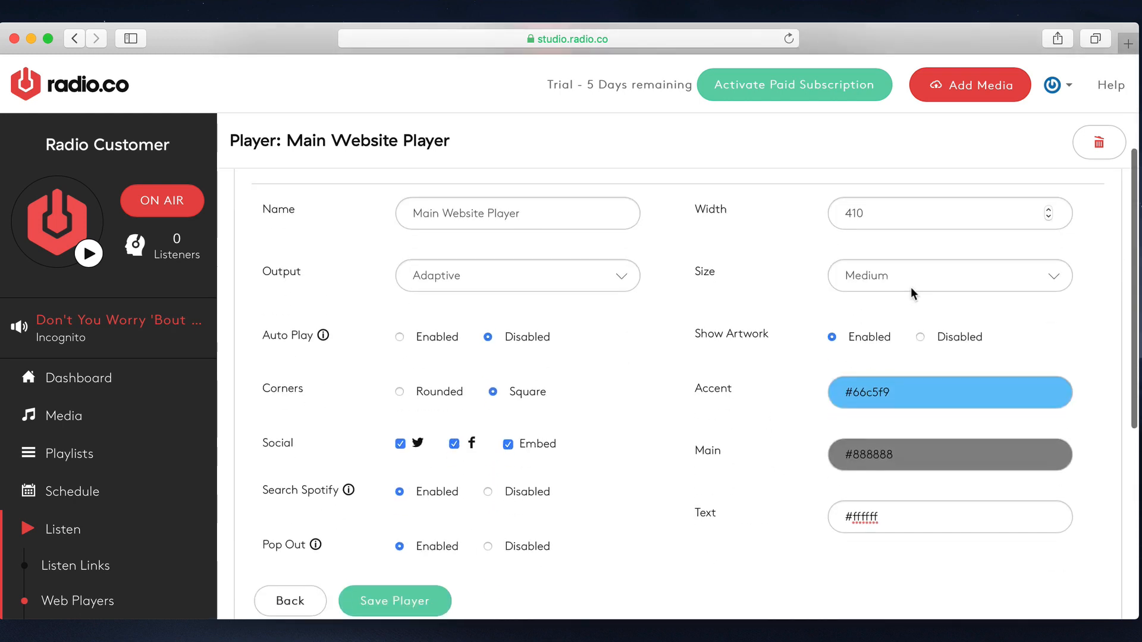
pyautogui.scroll(-4, 910, 288)
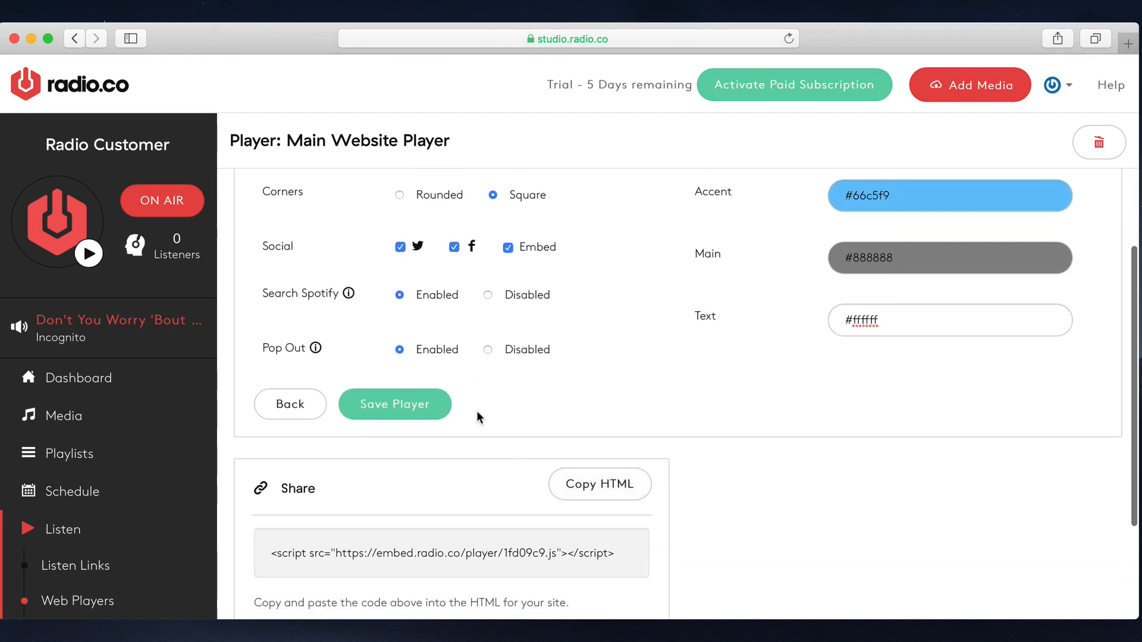
pyautogui.click(413, 407)
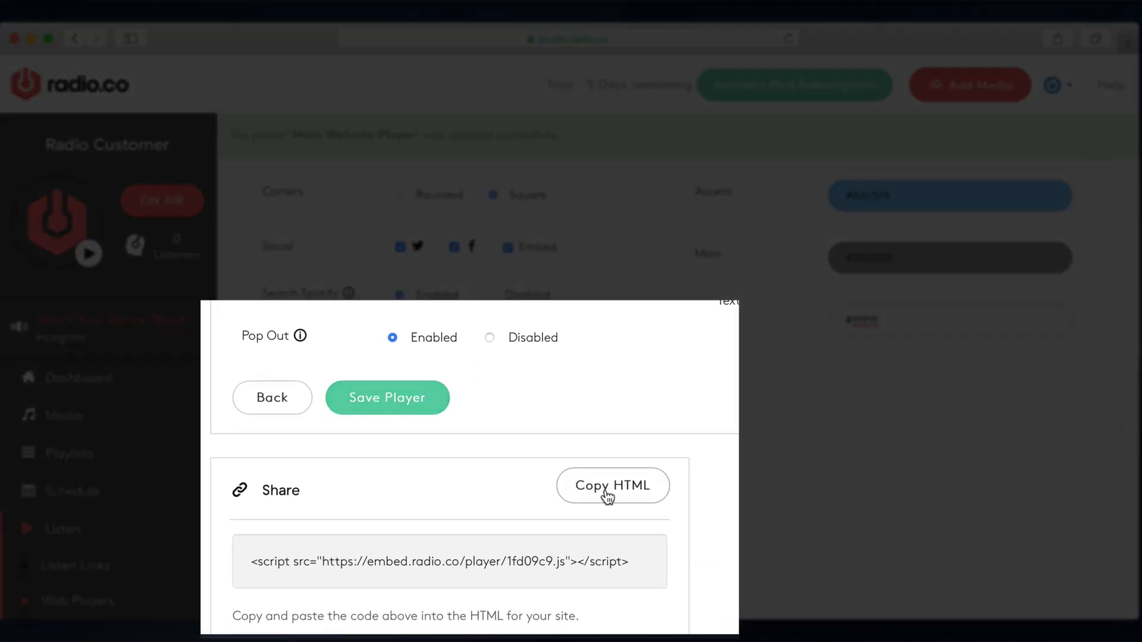
# - Copy the Main Website Player's embed HTML code to the clipboard
pyautogui.scroll(-1, 594, 562)
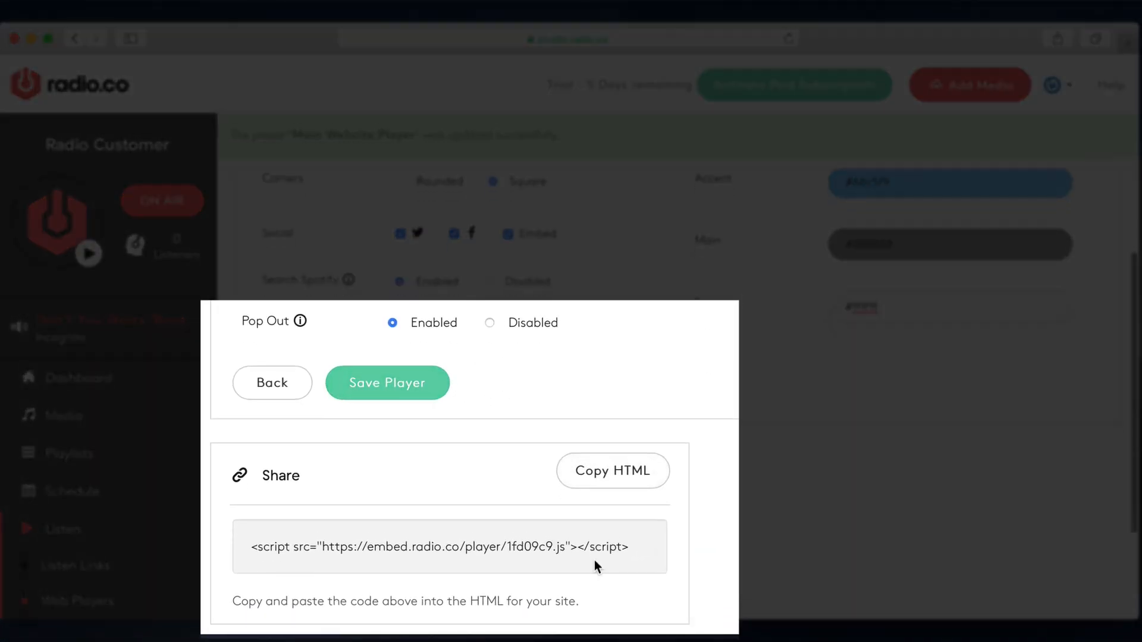
pyautogui.click(641, 458)
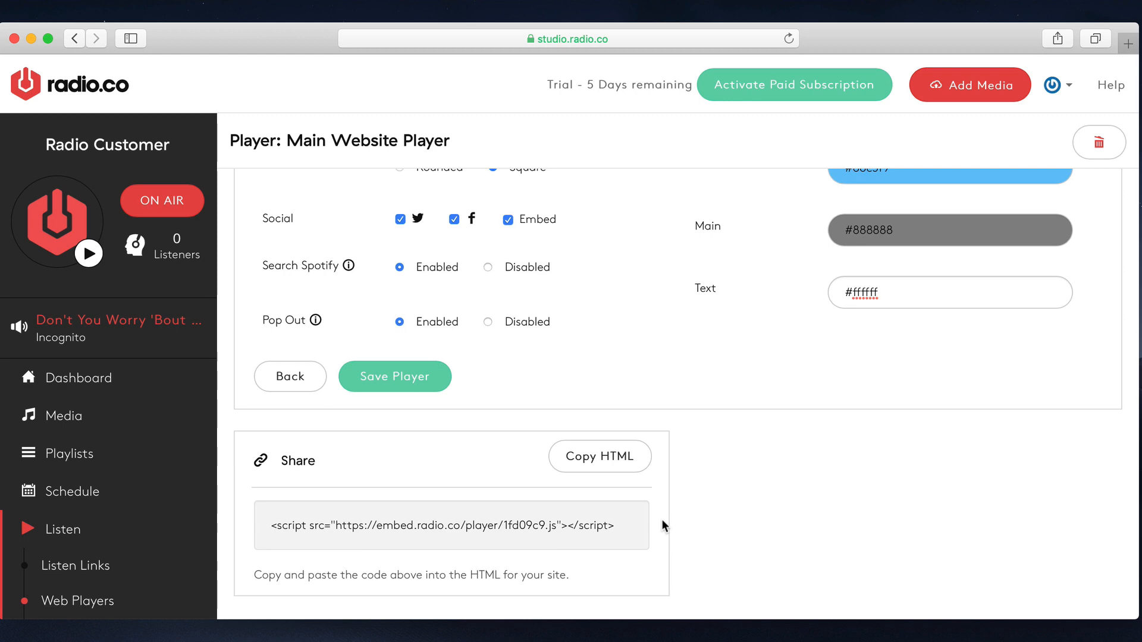
pyautogui.click(619, 456)
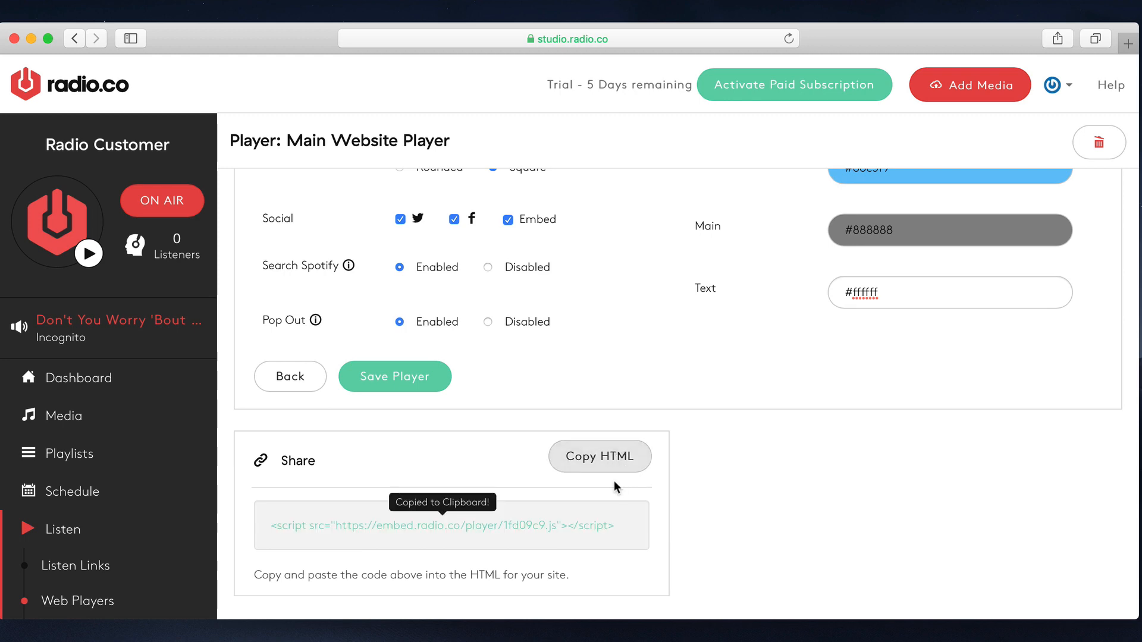
# - Add a new player of the Artwork type named Artwork and look over its preview and settings
pyautogui.scroll(7, 634, 500)
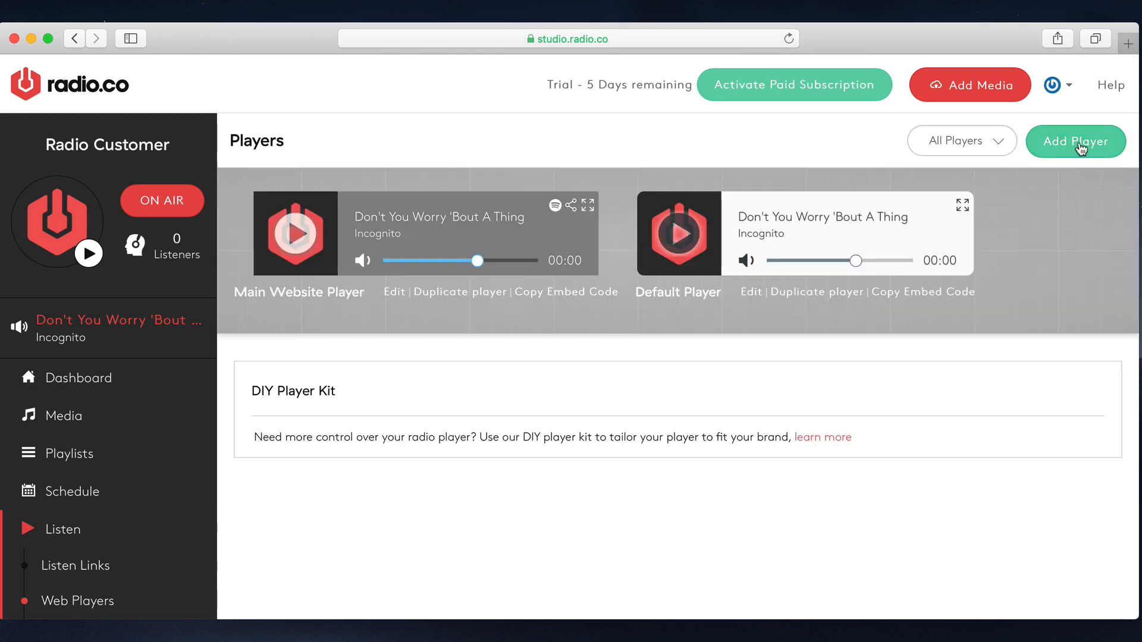
pyautogui.click(1044, 146)
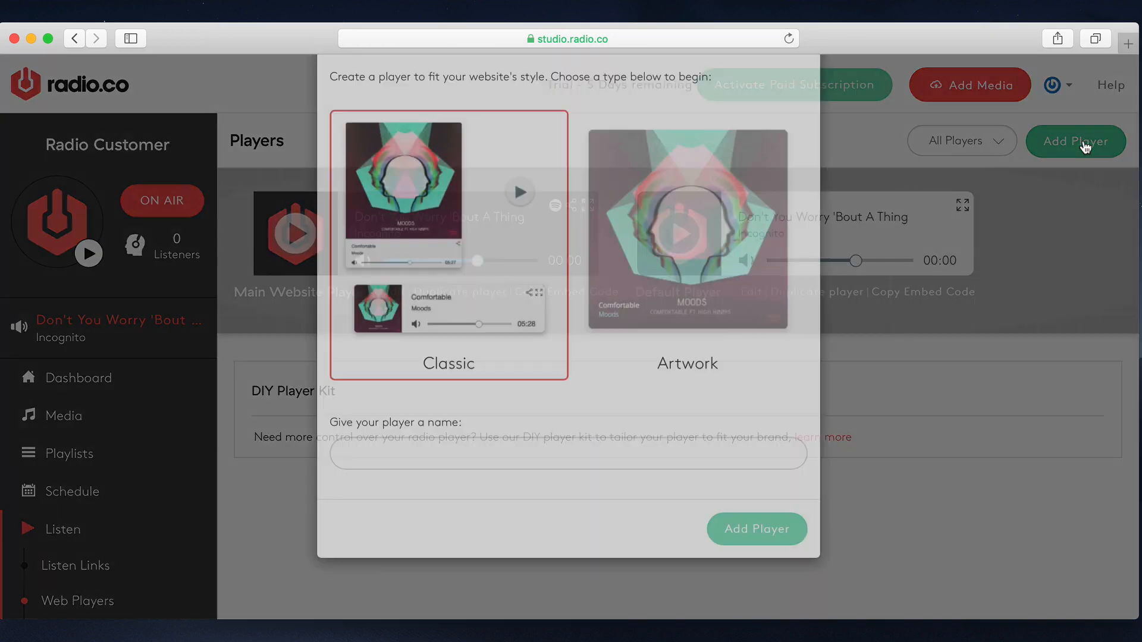
pyautogui.click(740, 280)
pyautogui.scroll(-2, 736, 272)
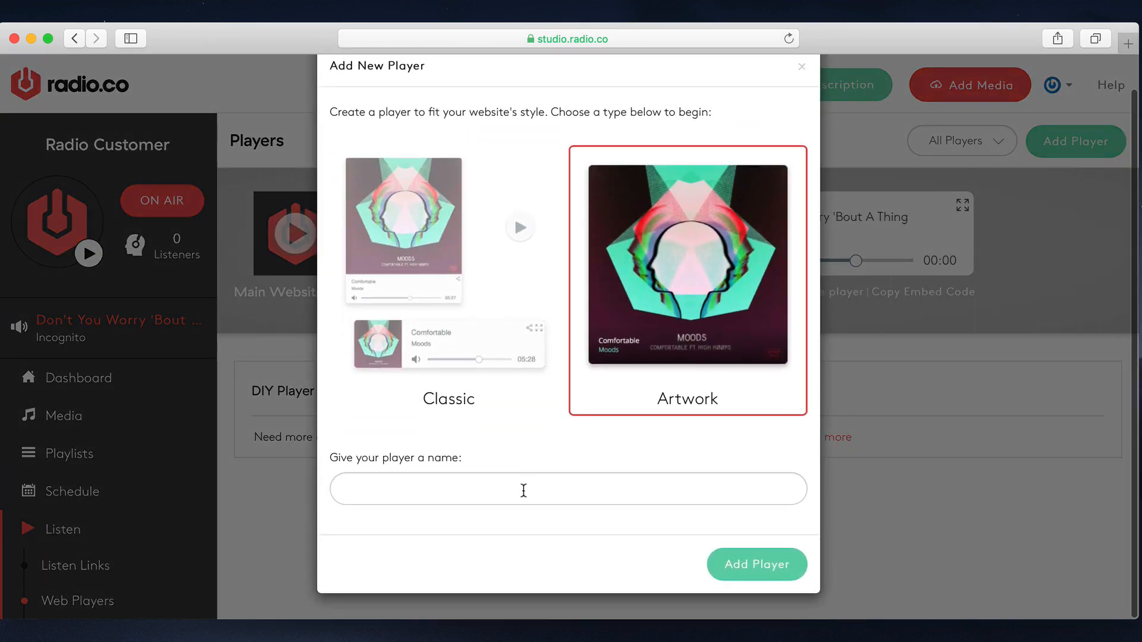
pyautogui.click(524, 490)
pyautogui.write('Art')
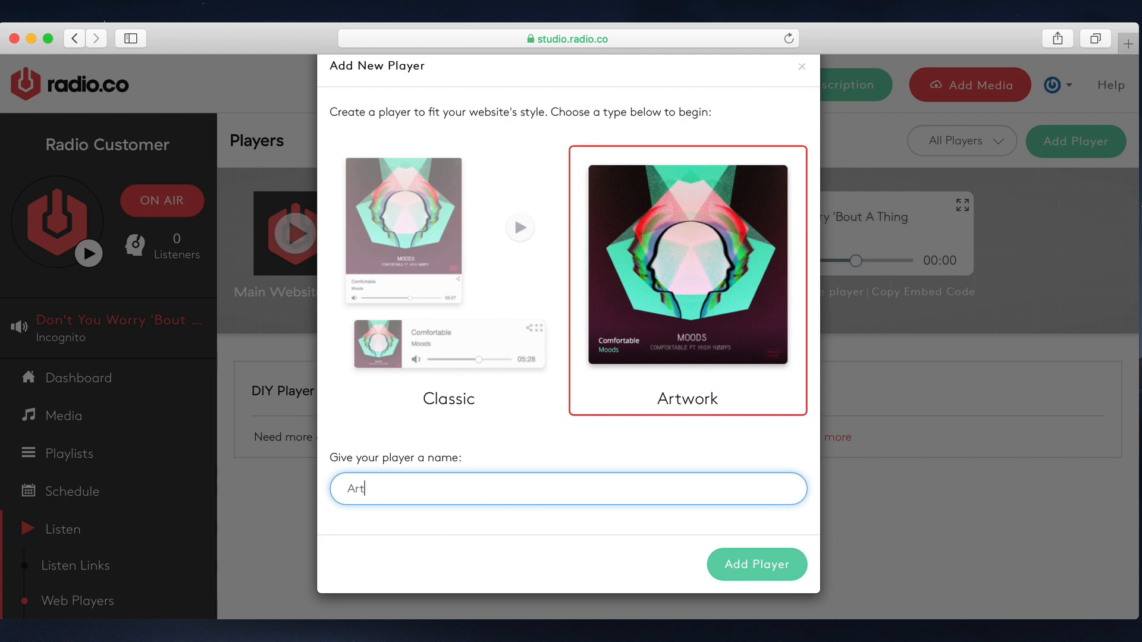
pyautogui.write('work')
pyautogui.click(759, 564)
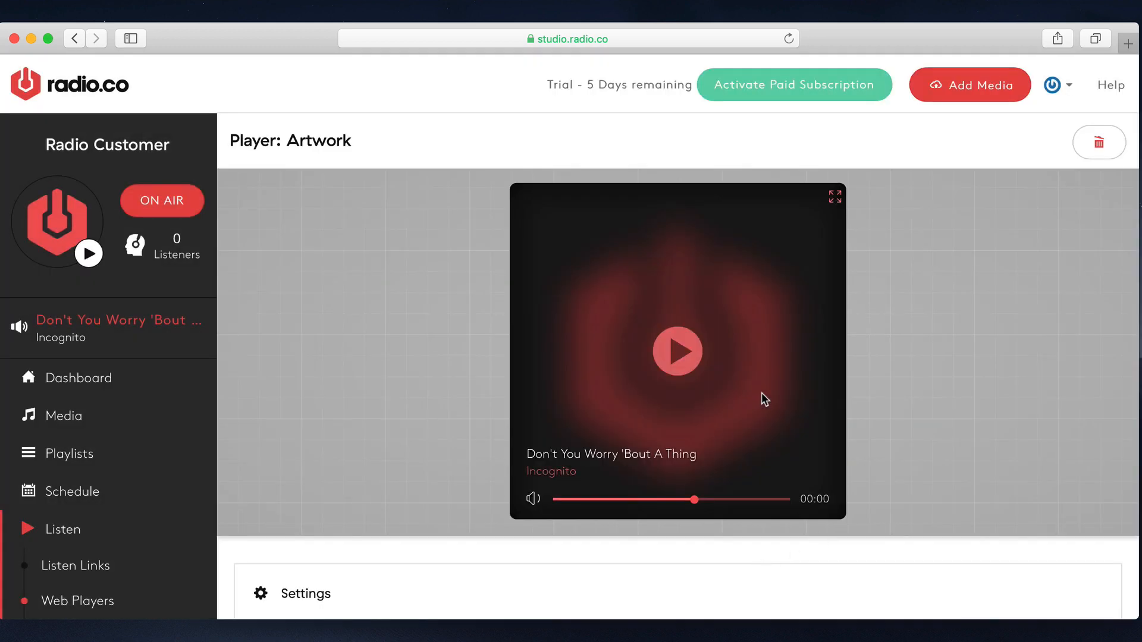
pyautogui.scroll(-4, 927, 427)
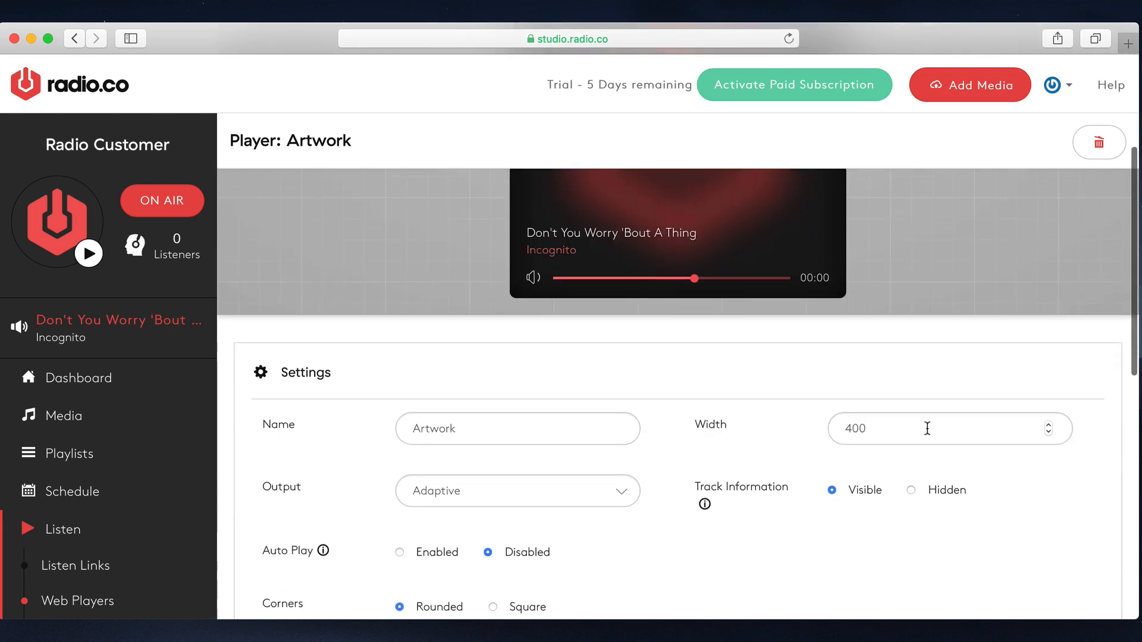
pyautogui.scroll(-2, 927, 428)
pyautogui.scroll(-4, 718, 433)
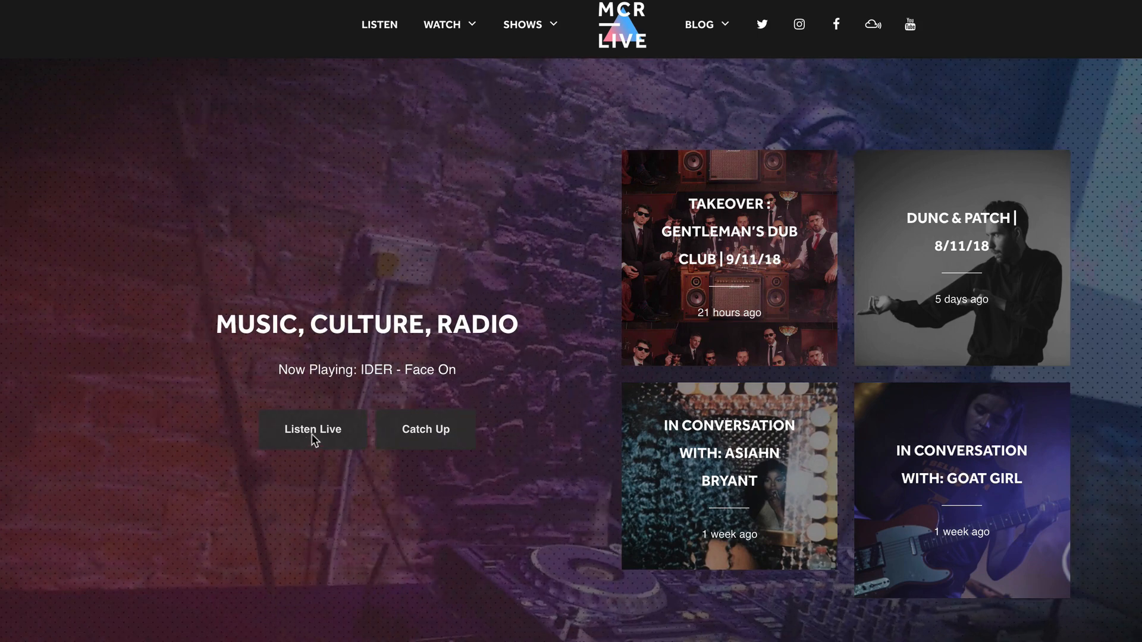
# - Open the station's embed codes and preview the Current song title embed
pyautogui.click(311, 430)
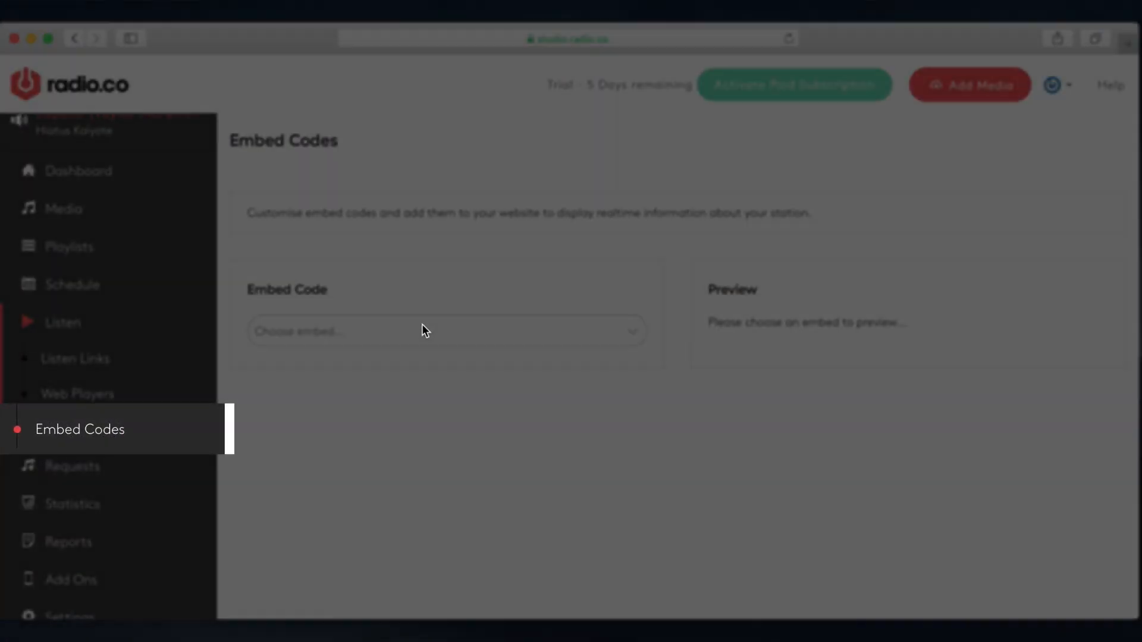
pyautogui.click(423, 329)
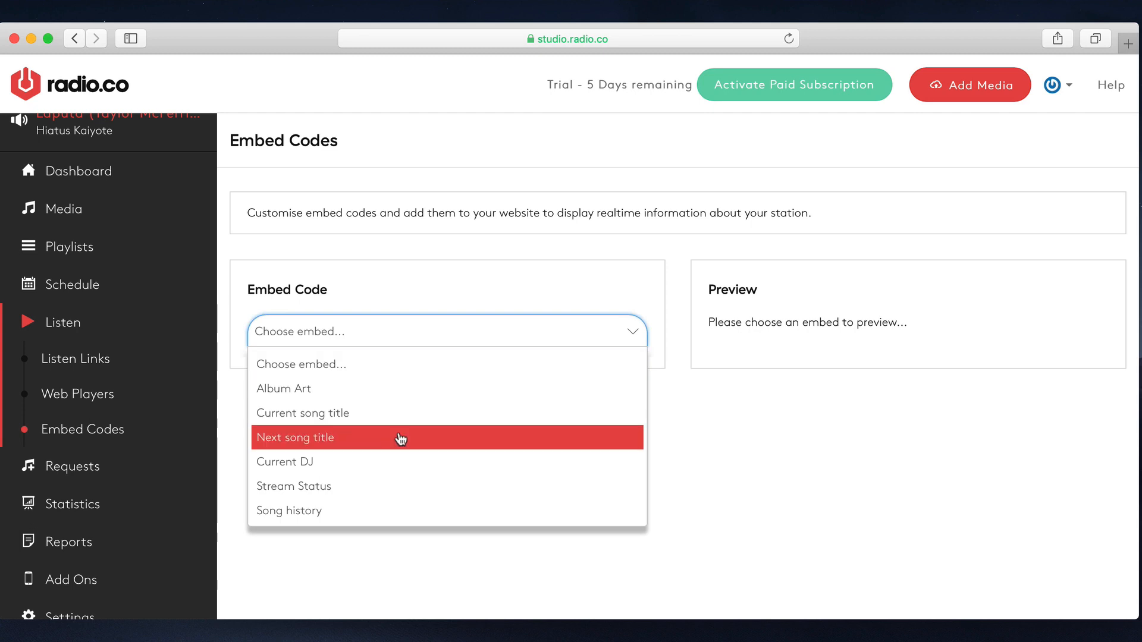
pyautogui.click(412, 416)
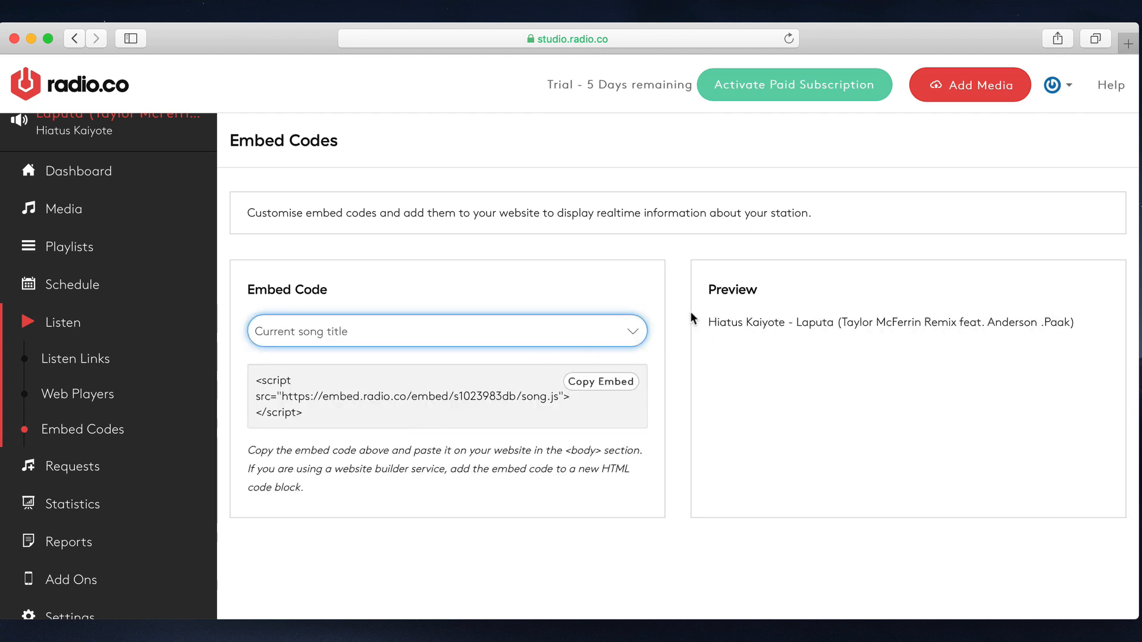
# - Preview the Album Art embed, followed by the Next song title embed
pyautogui.click(549, 334)
pyautogui.click(471, 387)
pyautogui.click(469, 329)
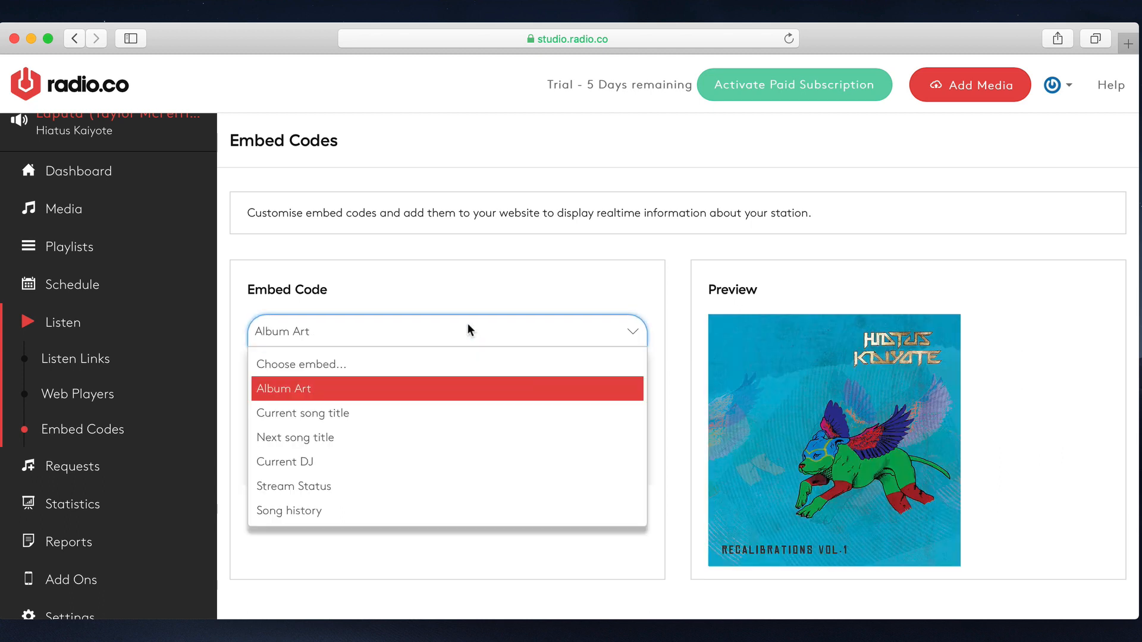
pyautogui.click(389, 445)
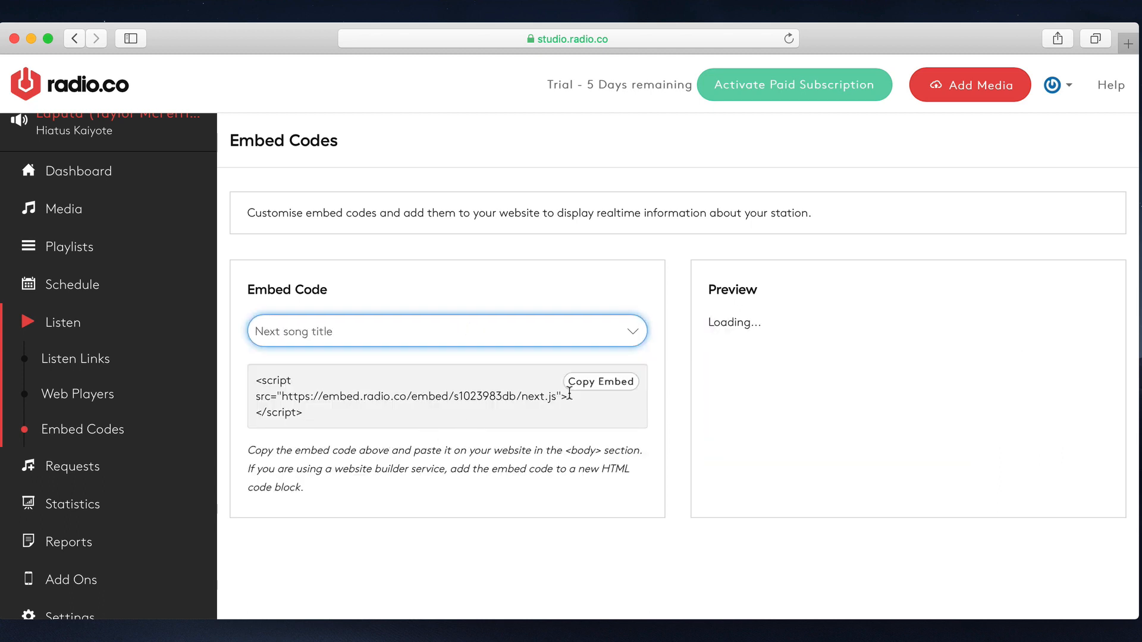
# - Choose the Song history embed showing 10 recently played tracks and copy its embed code
pyautogui.click(502, 338)
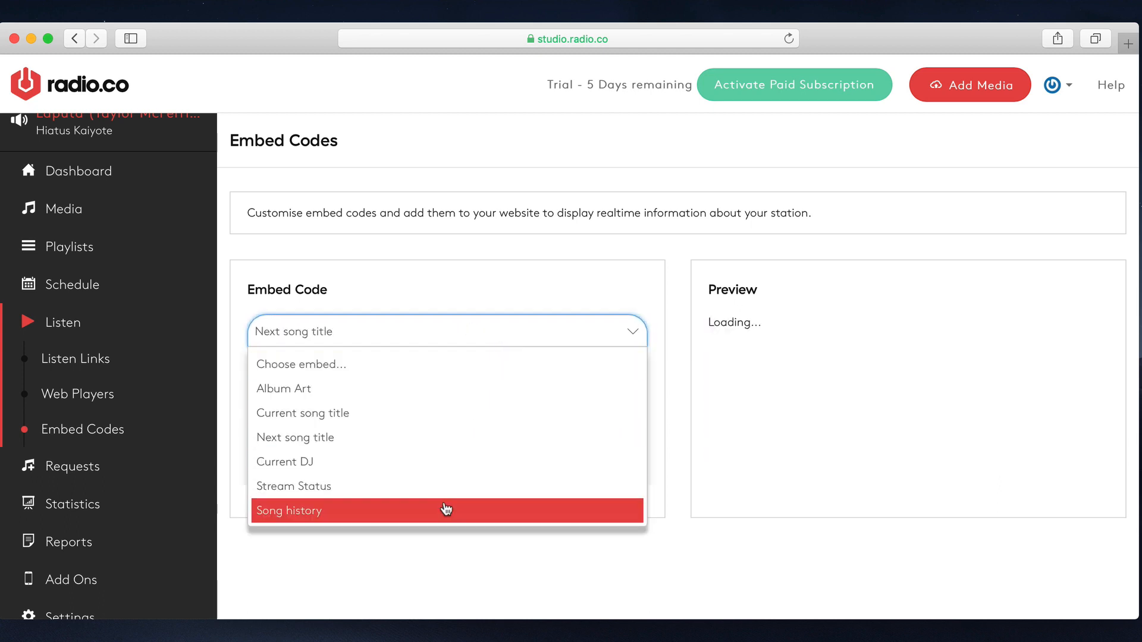
pyautogui.click(446, 510)
pyautogui.click(601, 440)
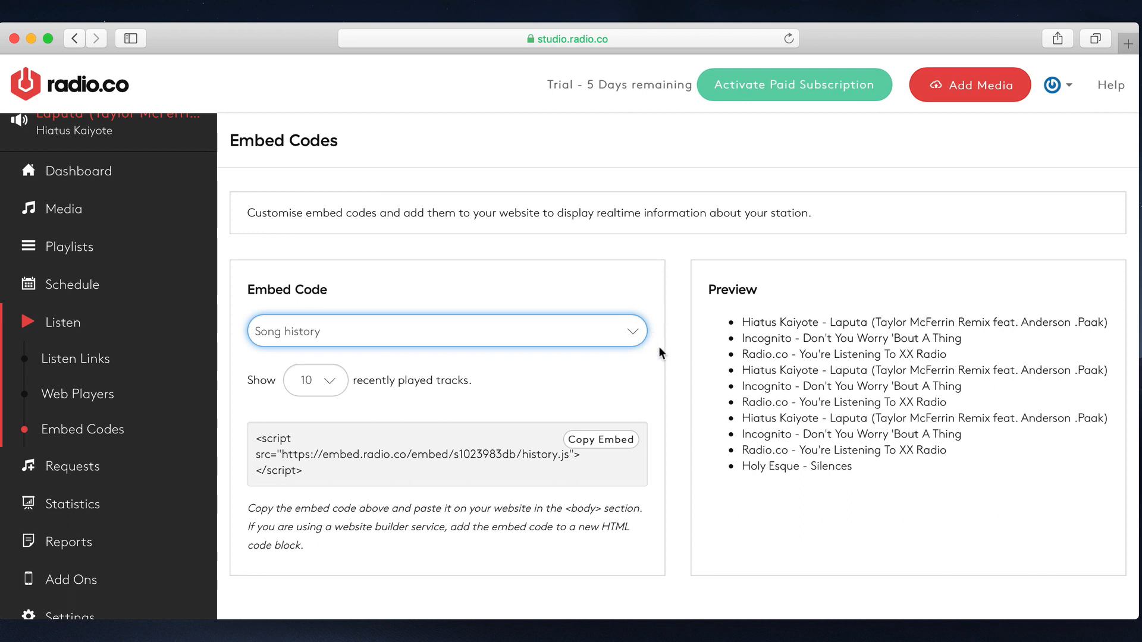
pyautogui.click(624, 443)
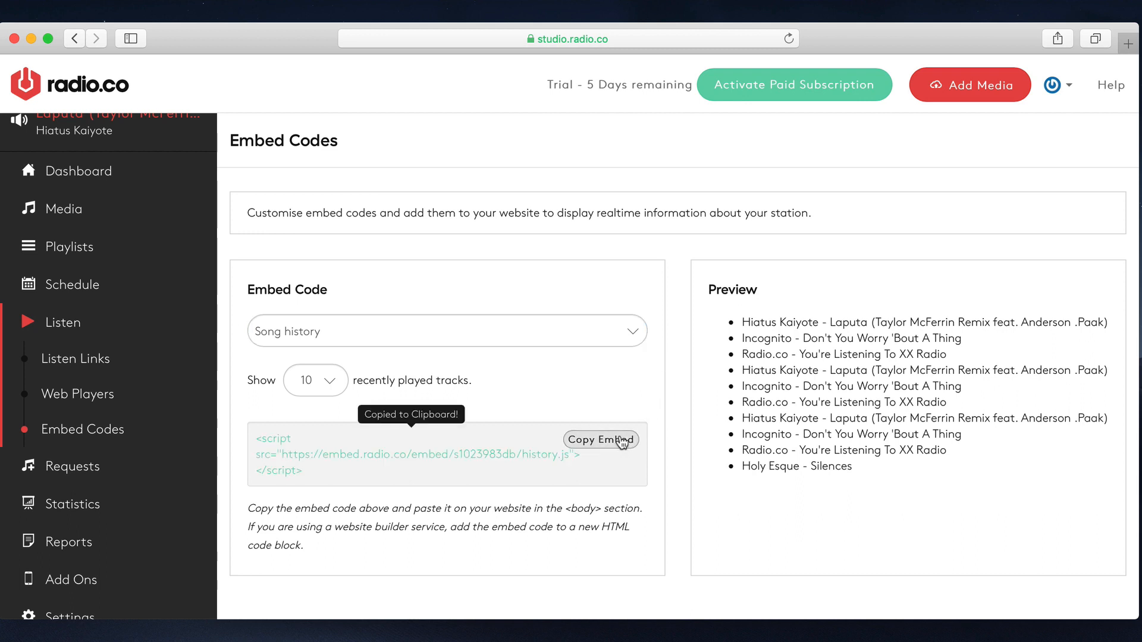